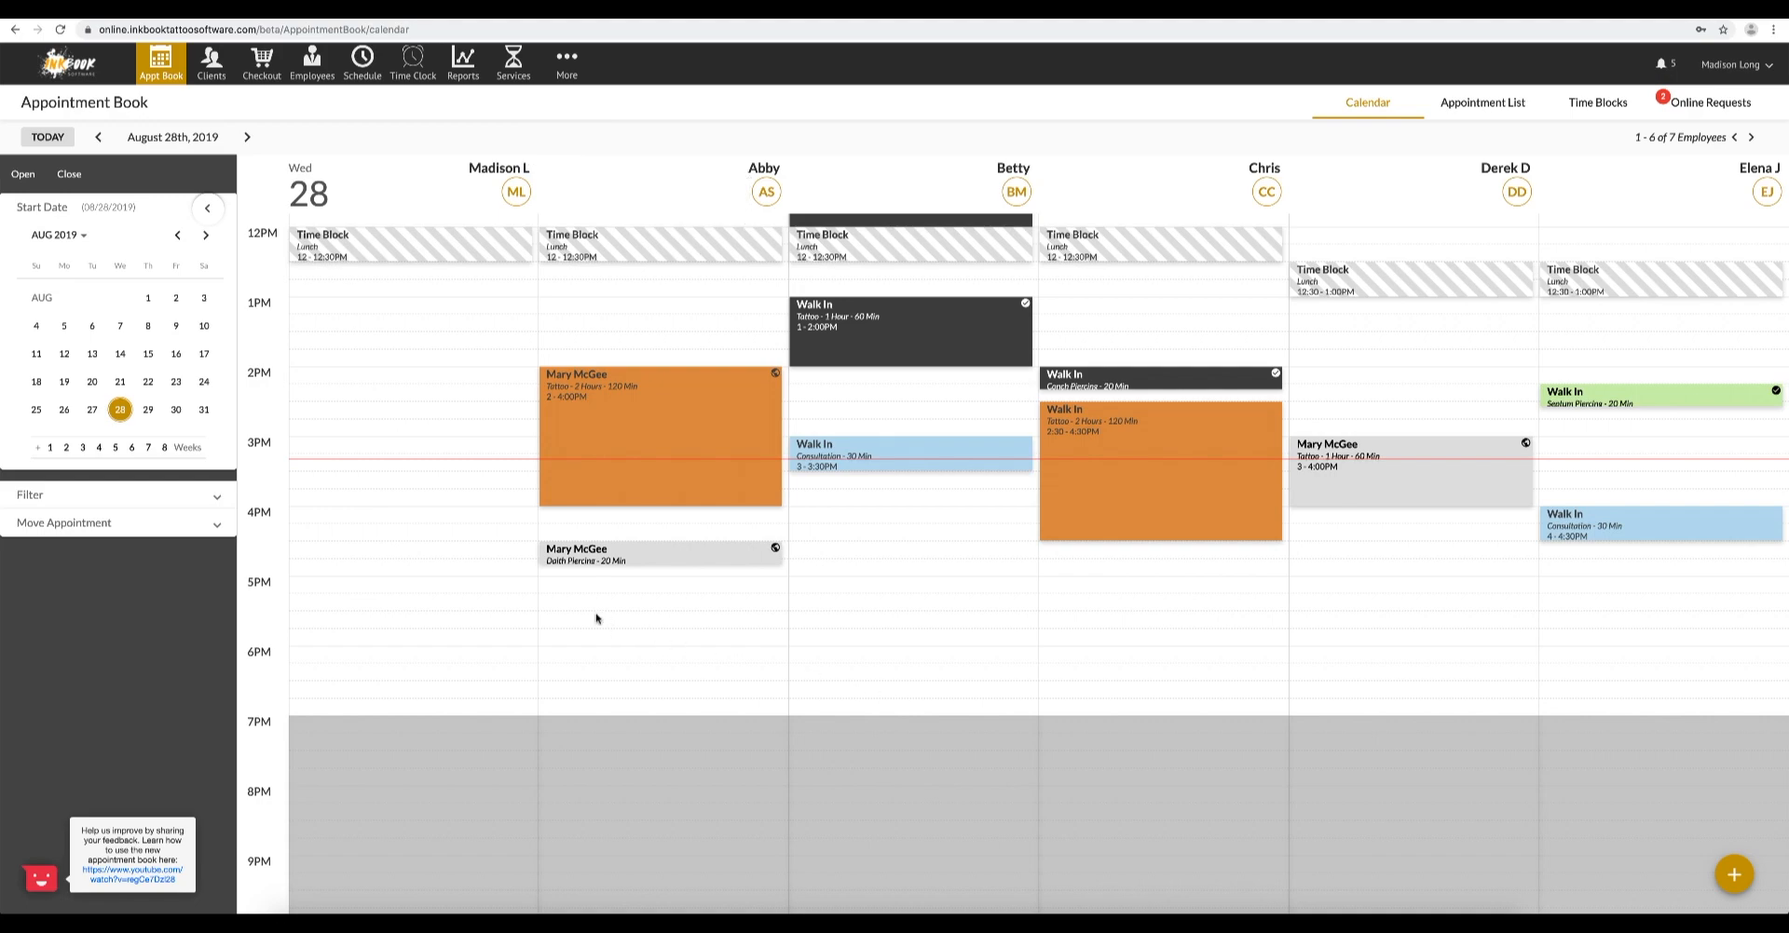
- Start a new appointment for August 28, 2019 at 3:30 PM and select an existing client by searching for the client's name
left_click(436, 485)
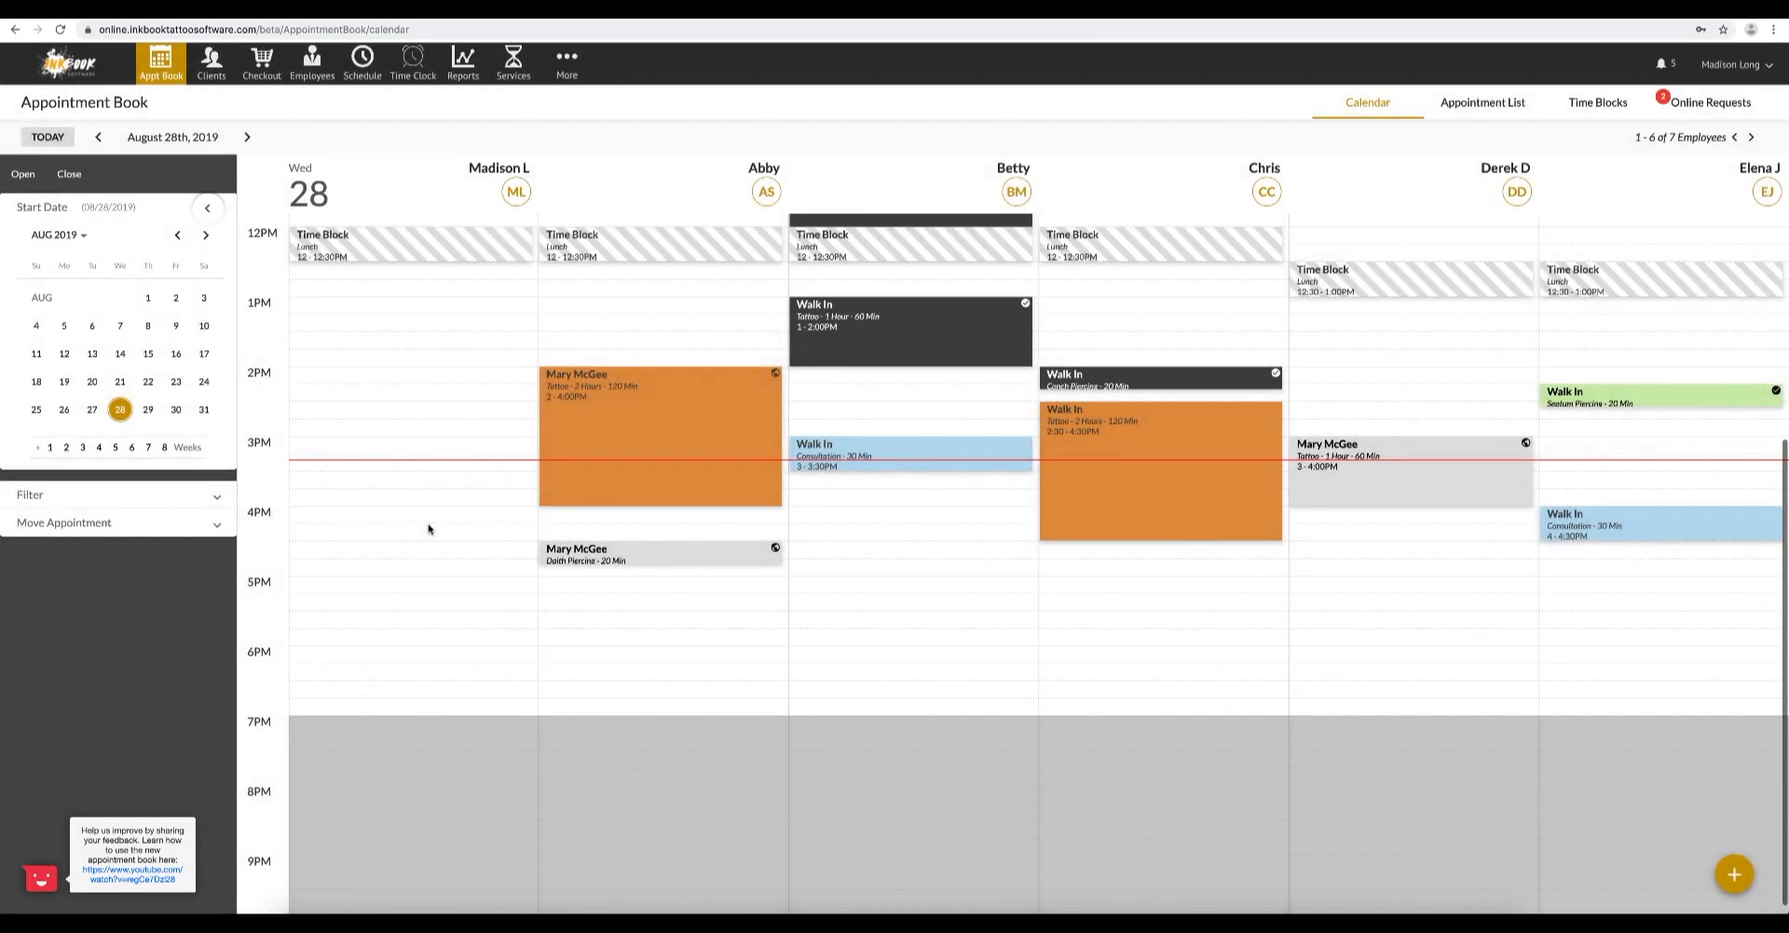
left_click(1734, 875)
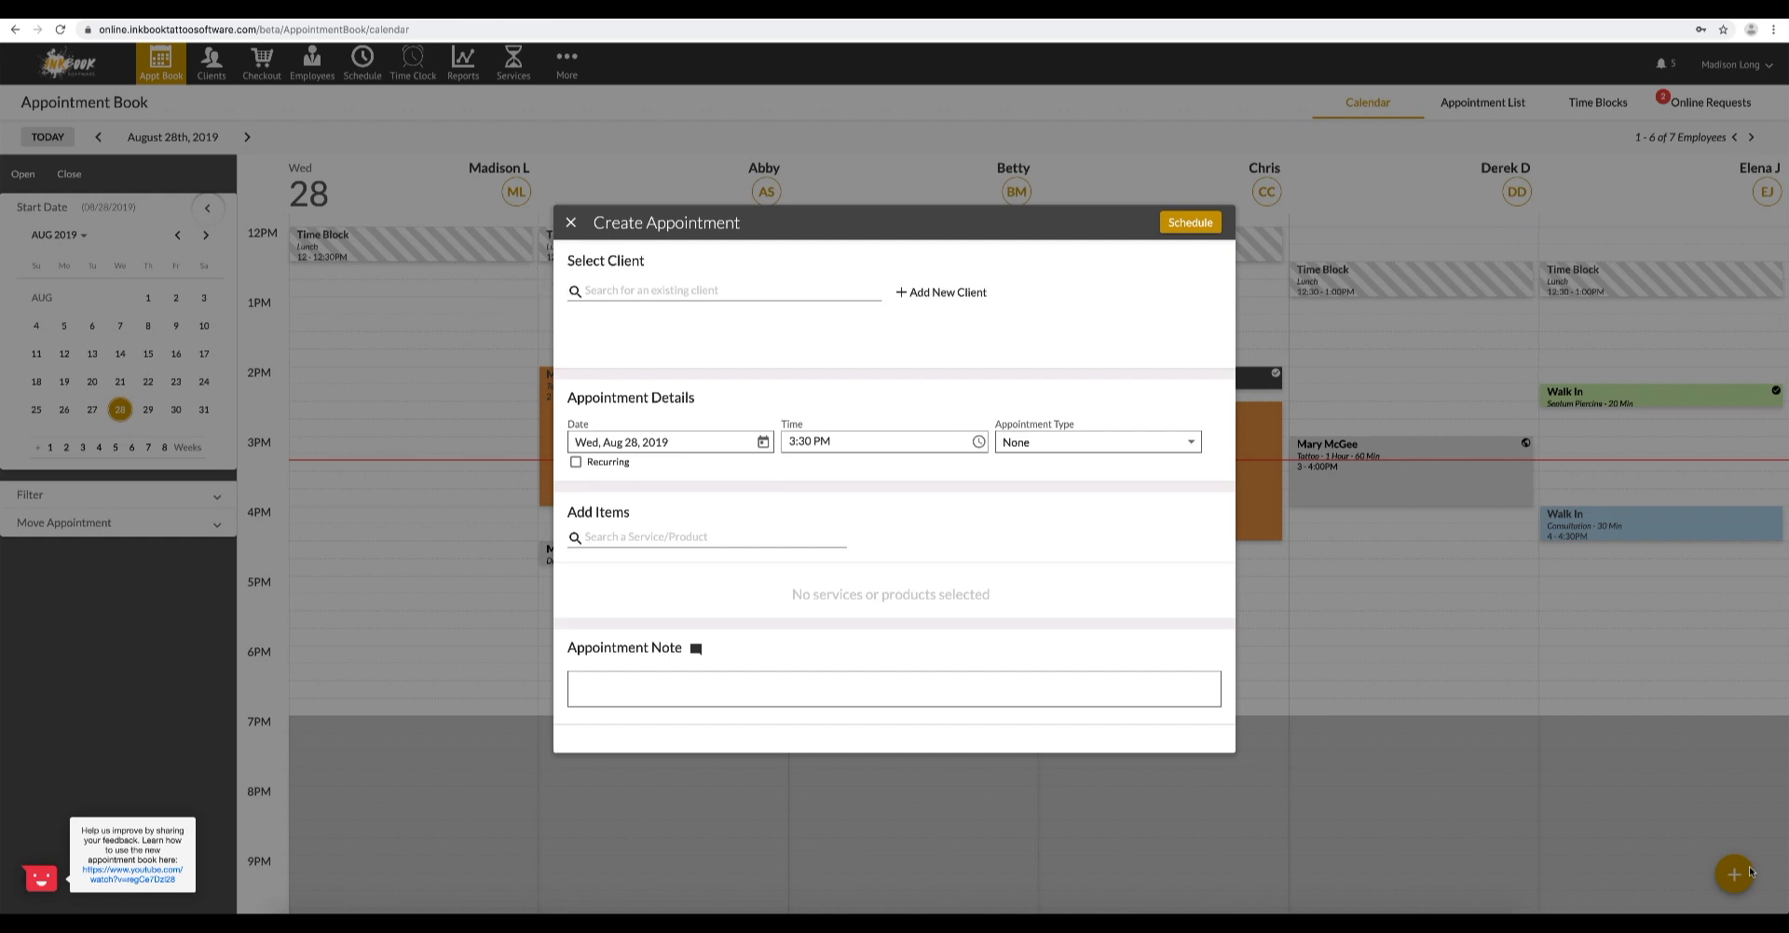
left_click(768, 295)
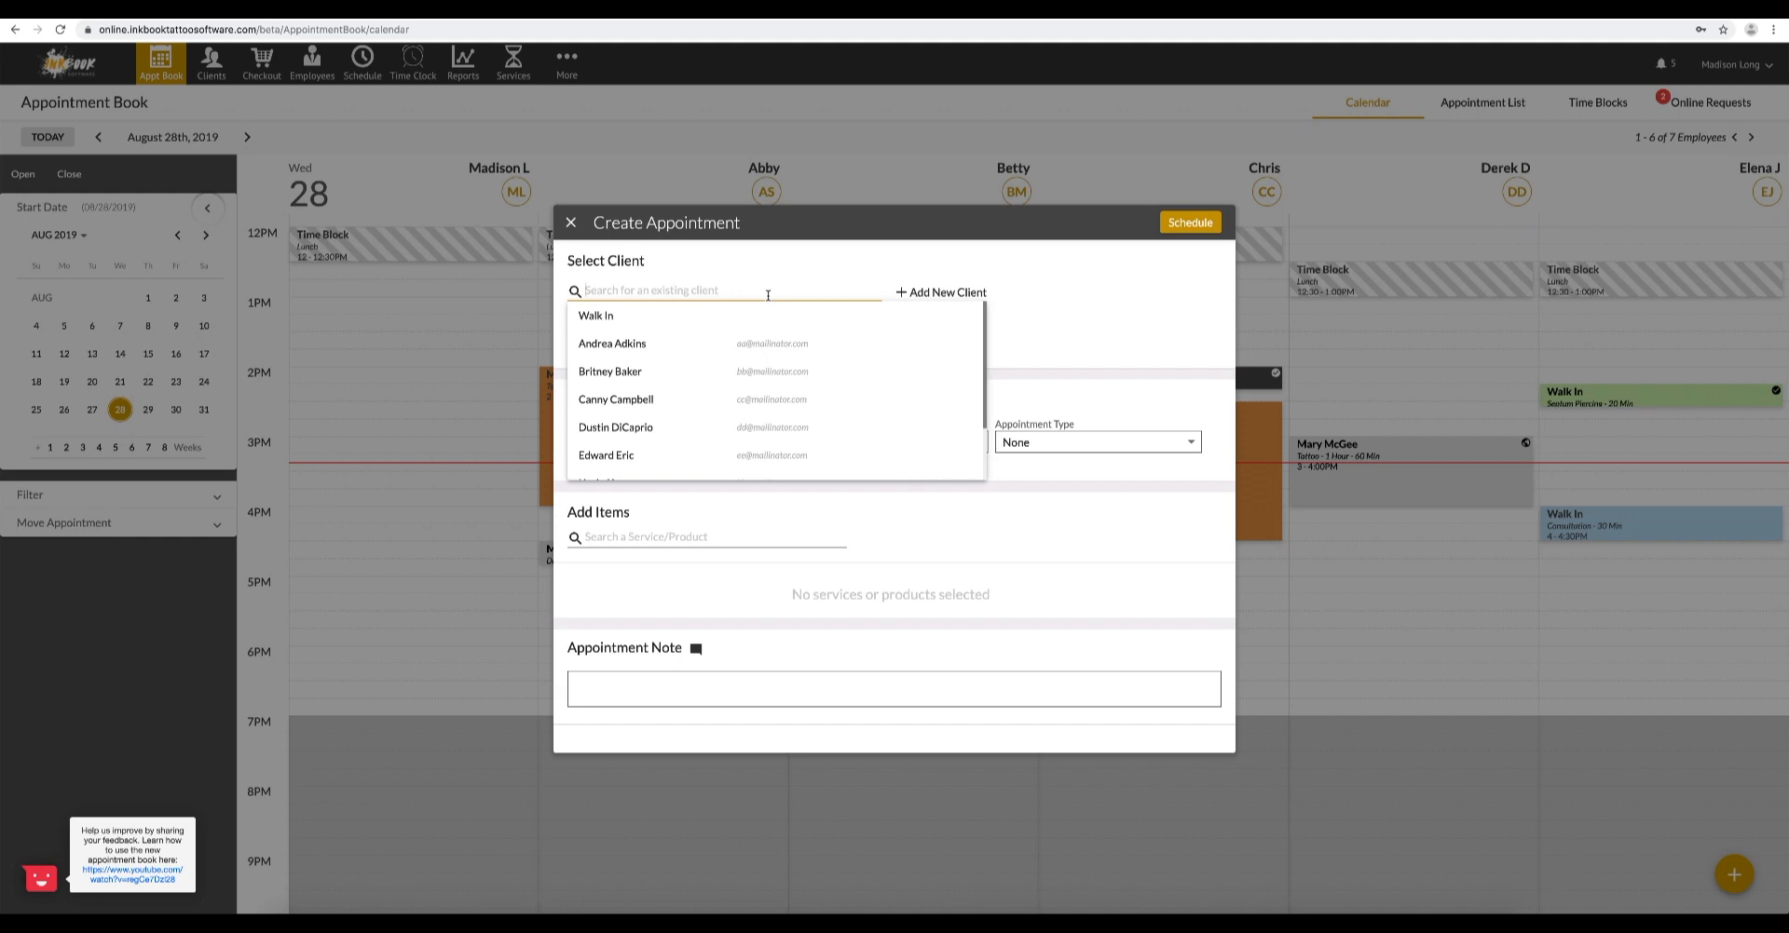
type("and")
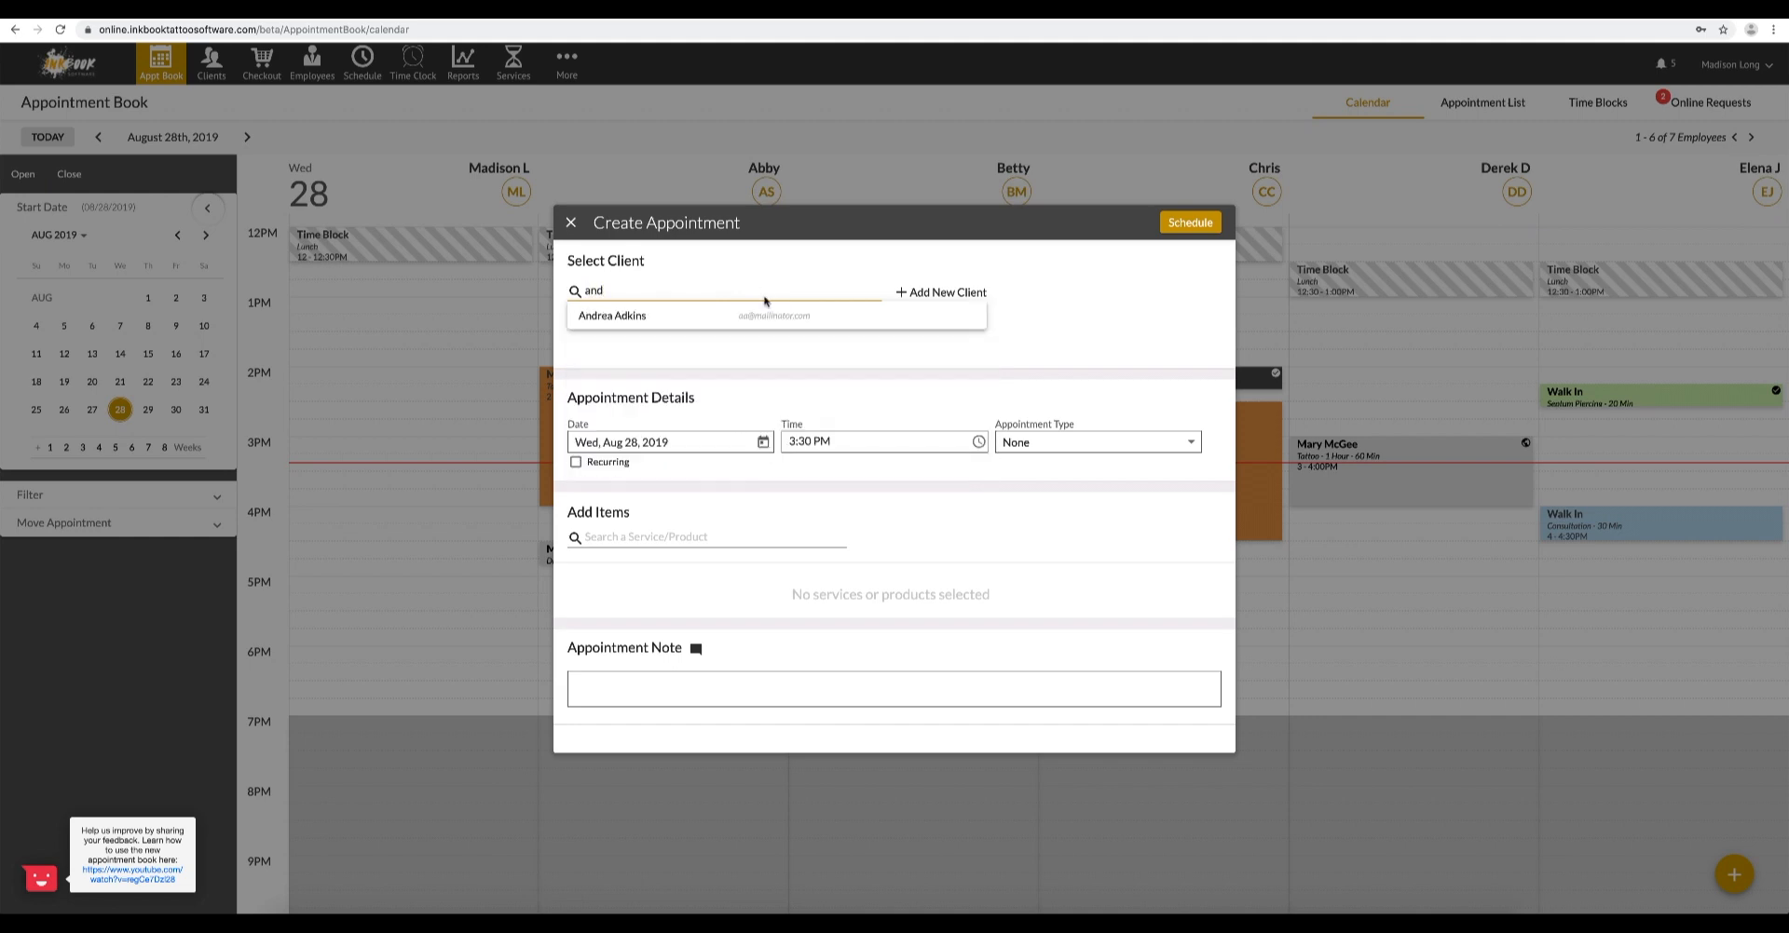
left_click(764, 315)
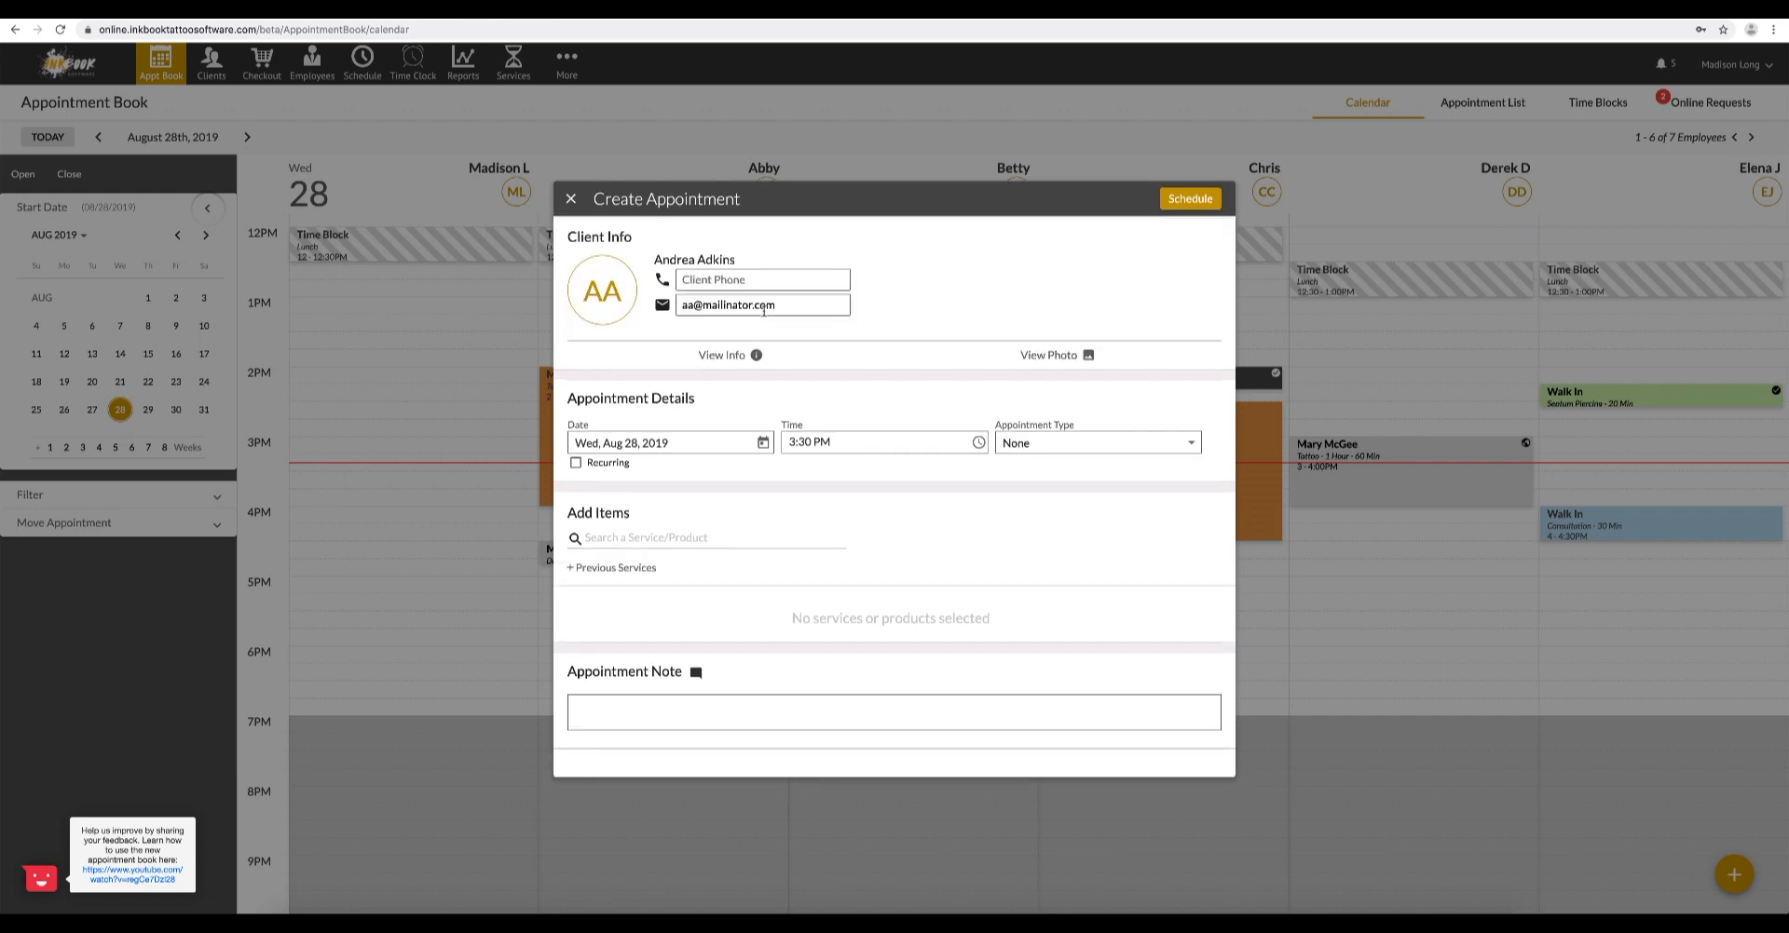
- Examine the client's comments, recent visits, notes and photos within the new appointment, and hide these details
left_click(760, 353)
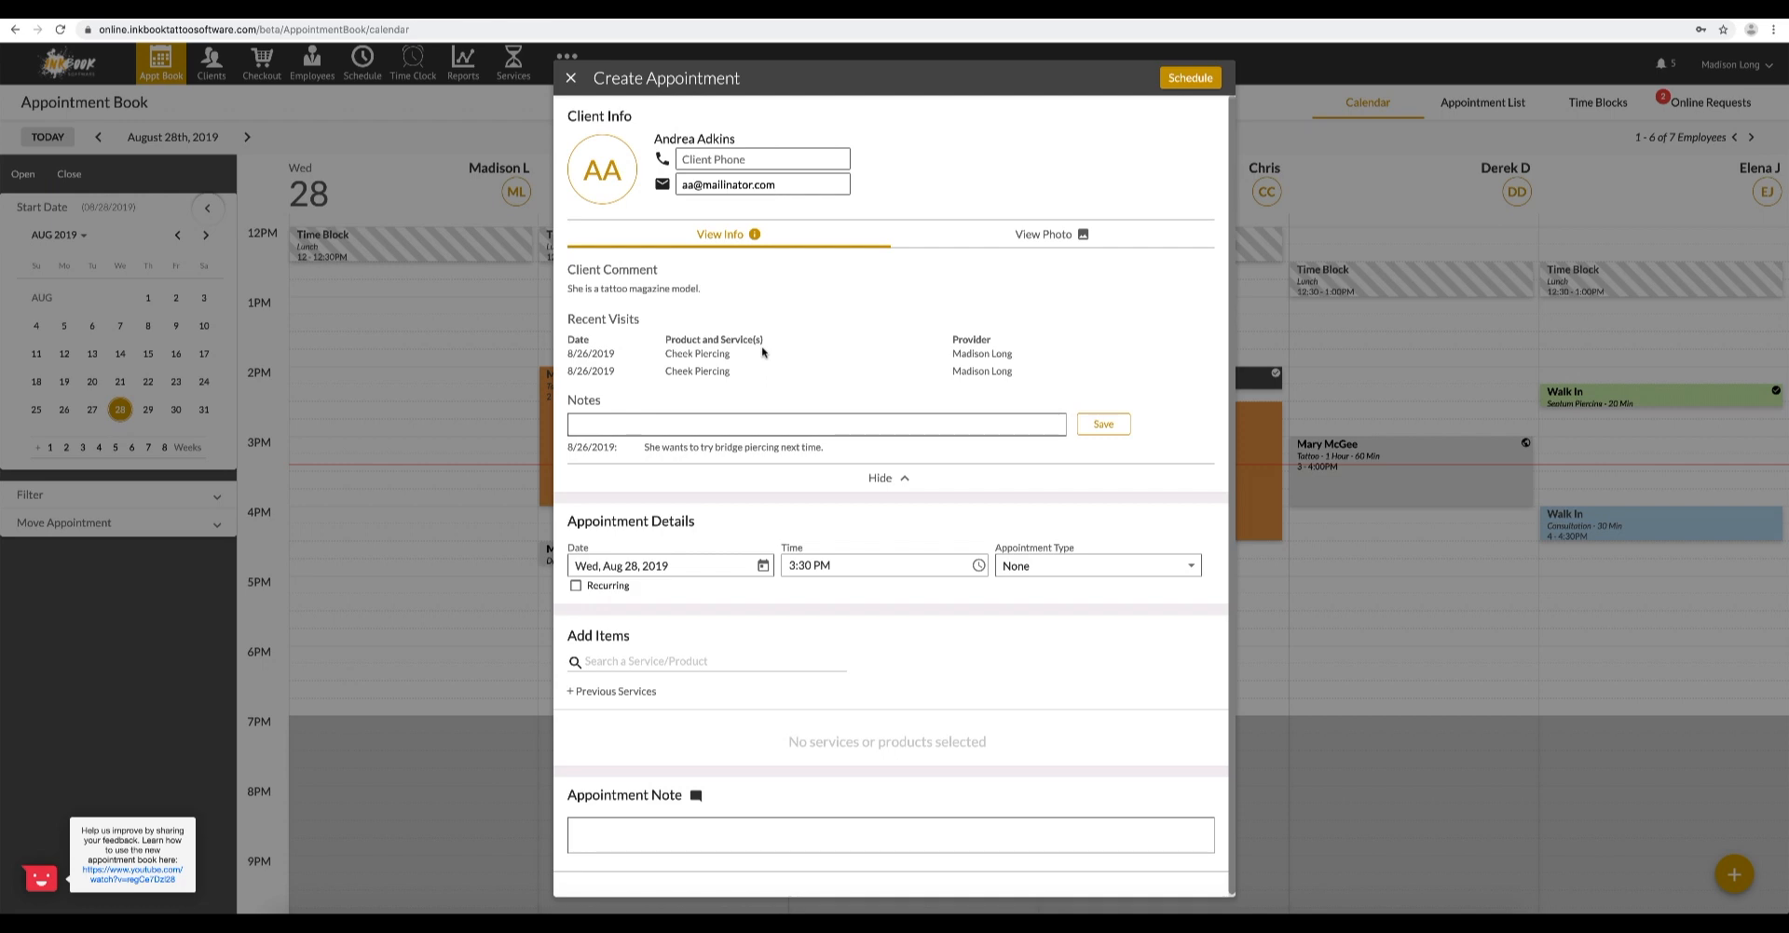
left_click(963, 245)
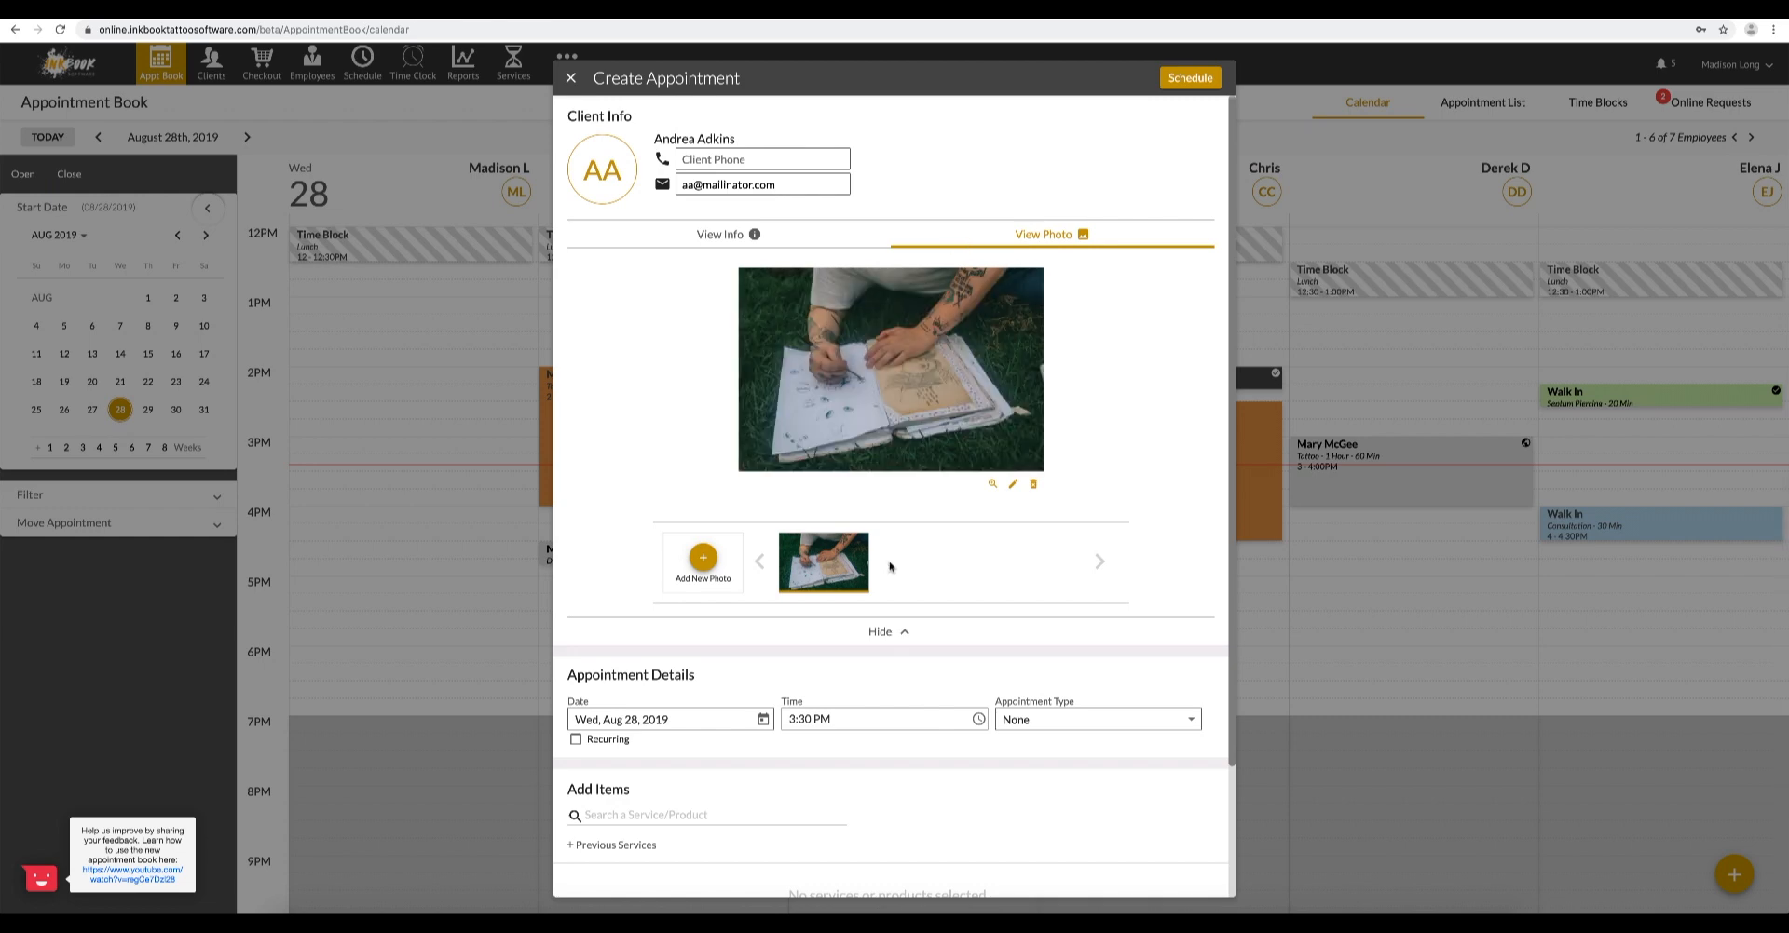
left_click(878, 633)
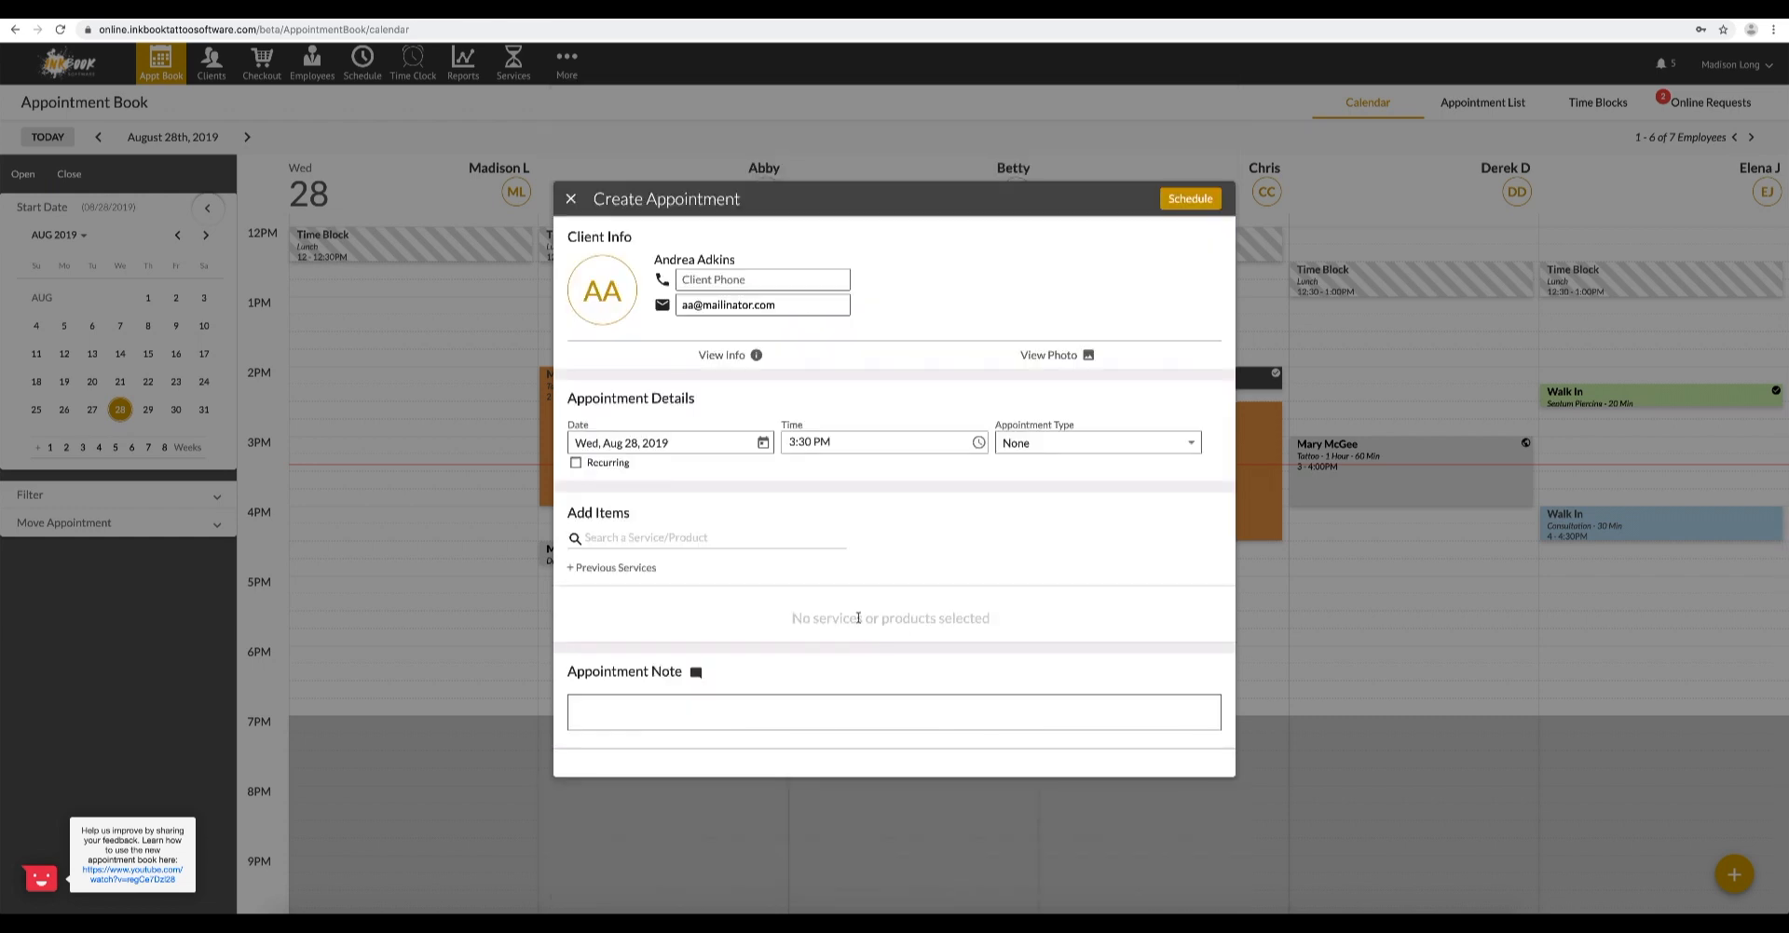
- Search the services for "cheek" and add Cheek Piercing to the appointment
left_click(800, 538)
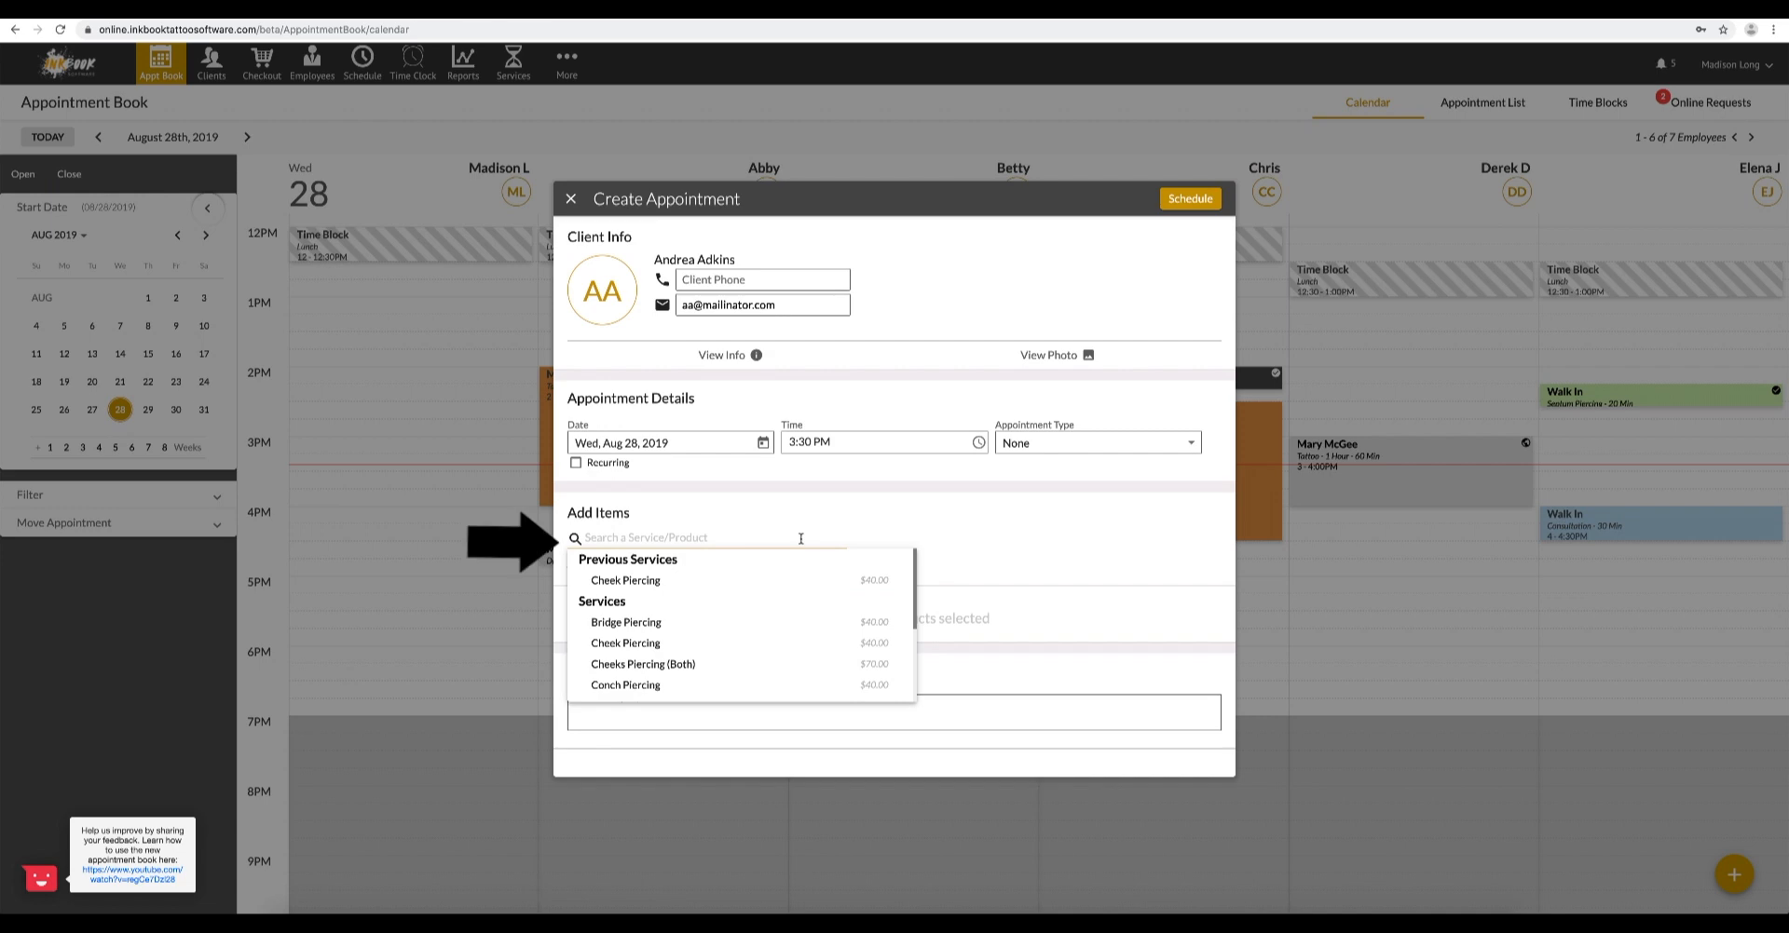
type("c")
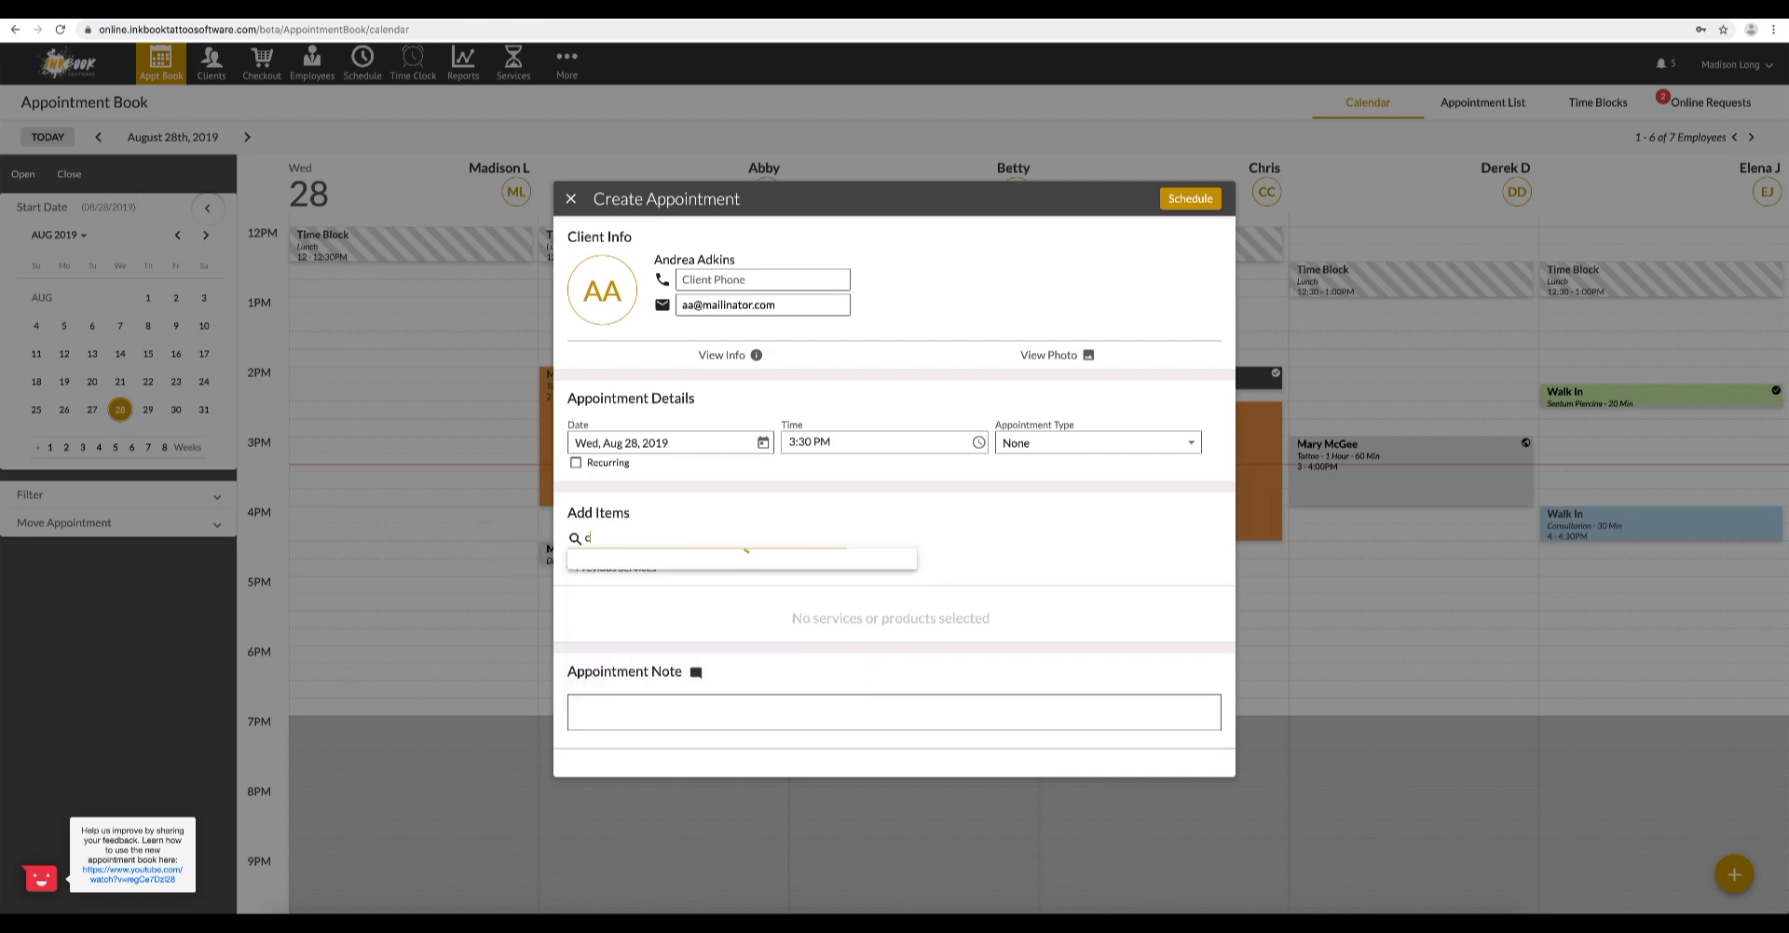
type("heek")
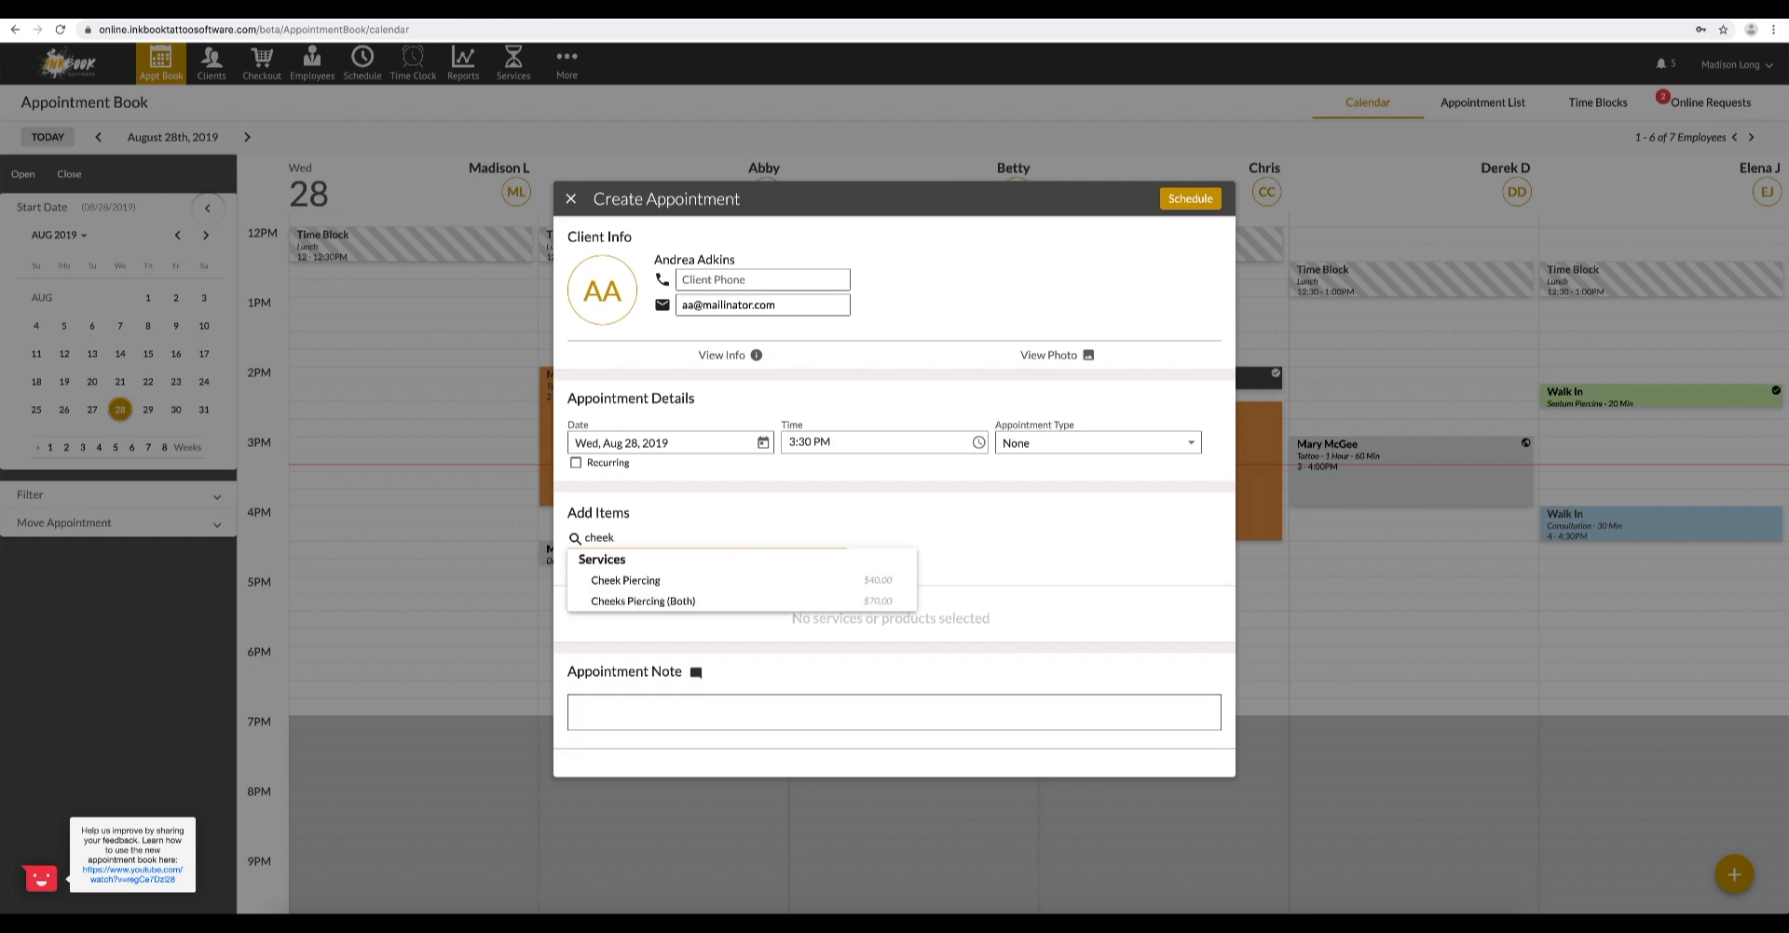
left_click(797, 578)
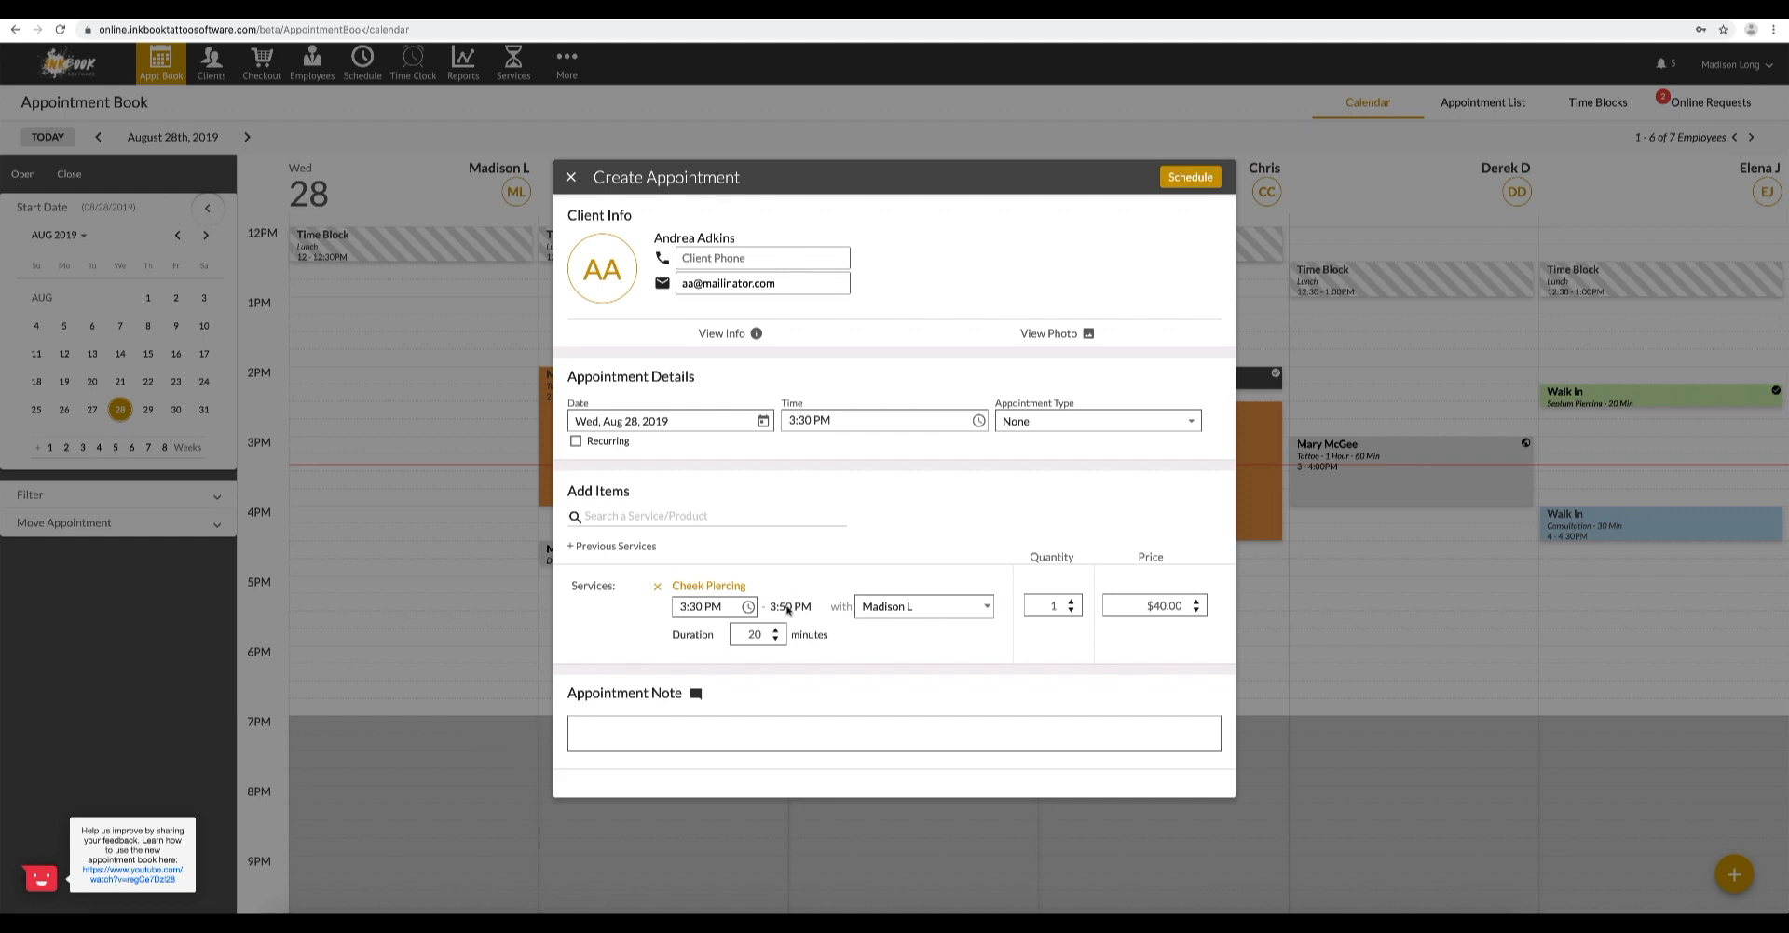
- Add an appointment note about tattoo ointment and schedule the appointment
left_click(706, 730)
type("tattoo ointment")
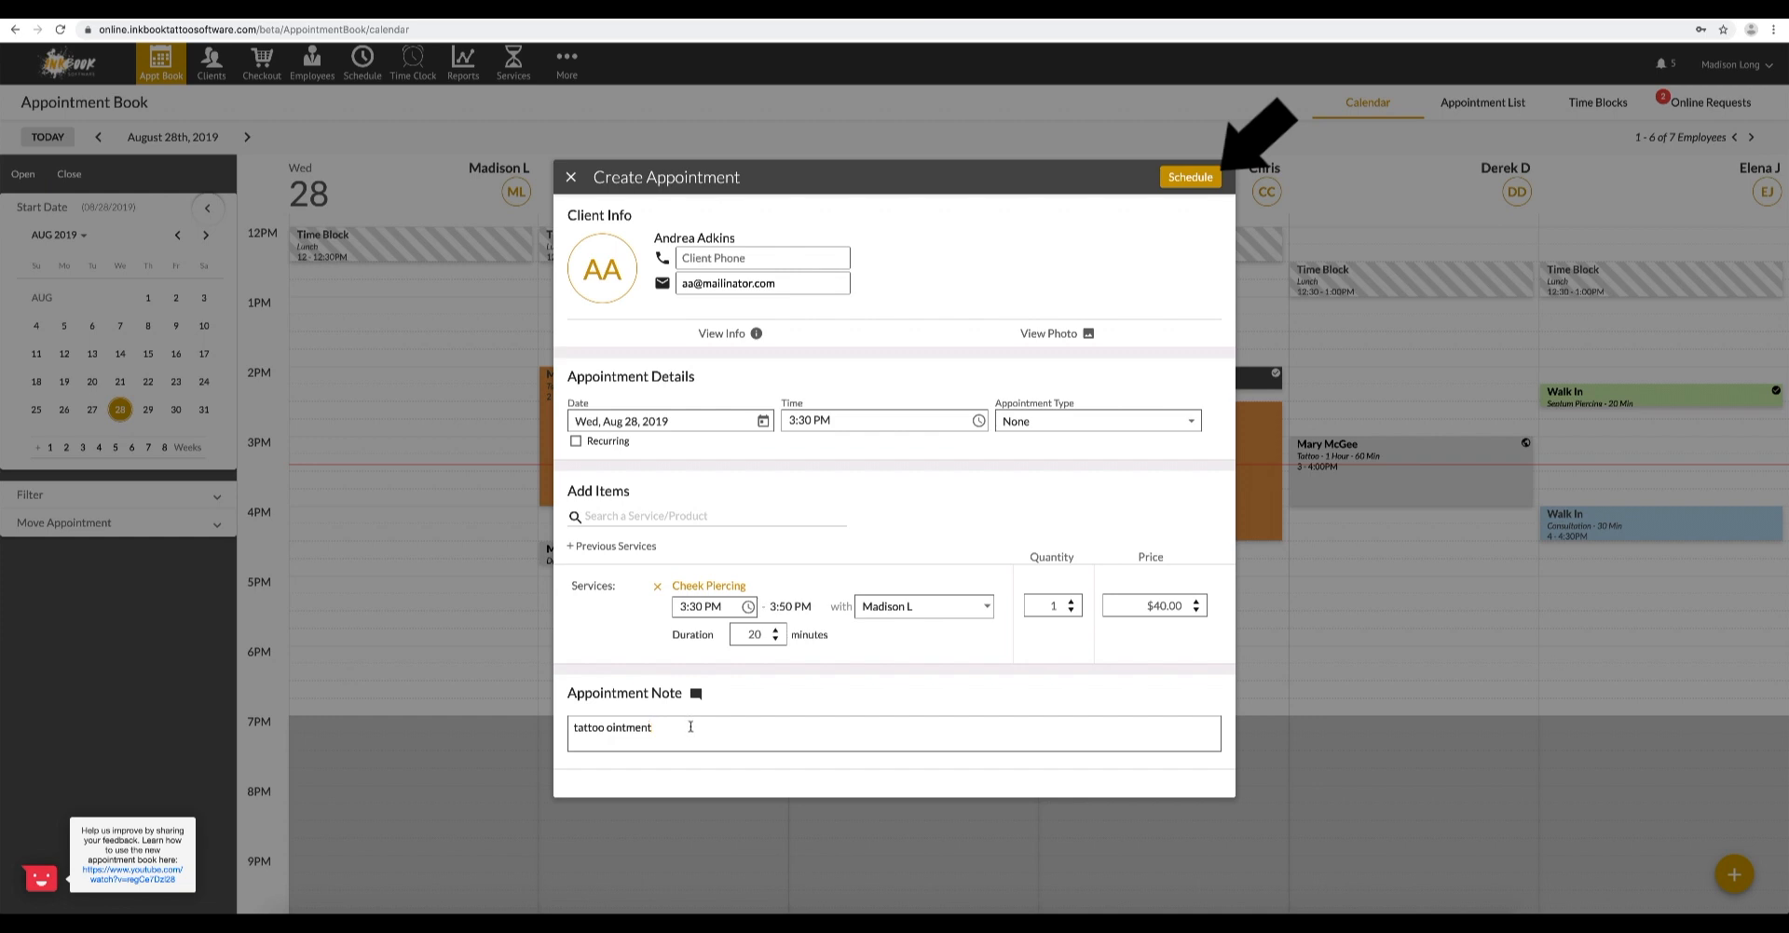
left_click(1189, 177)
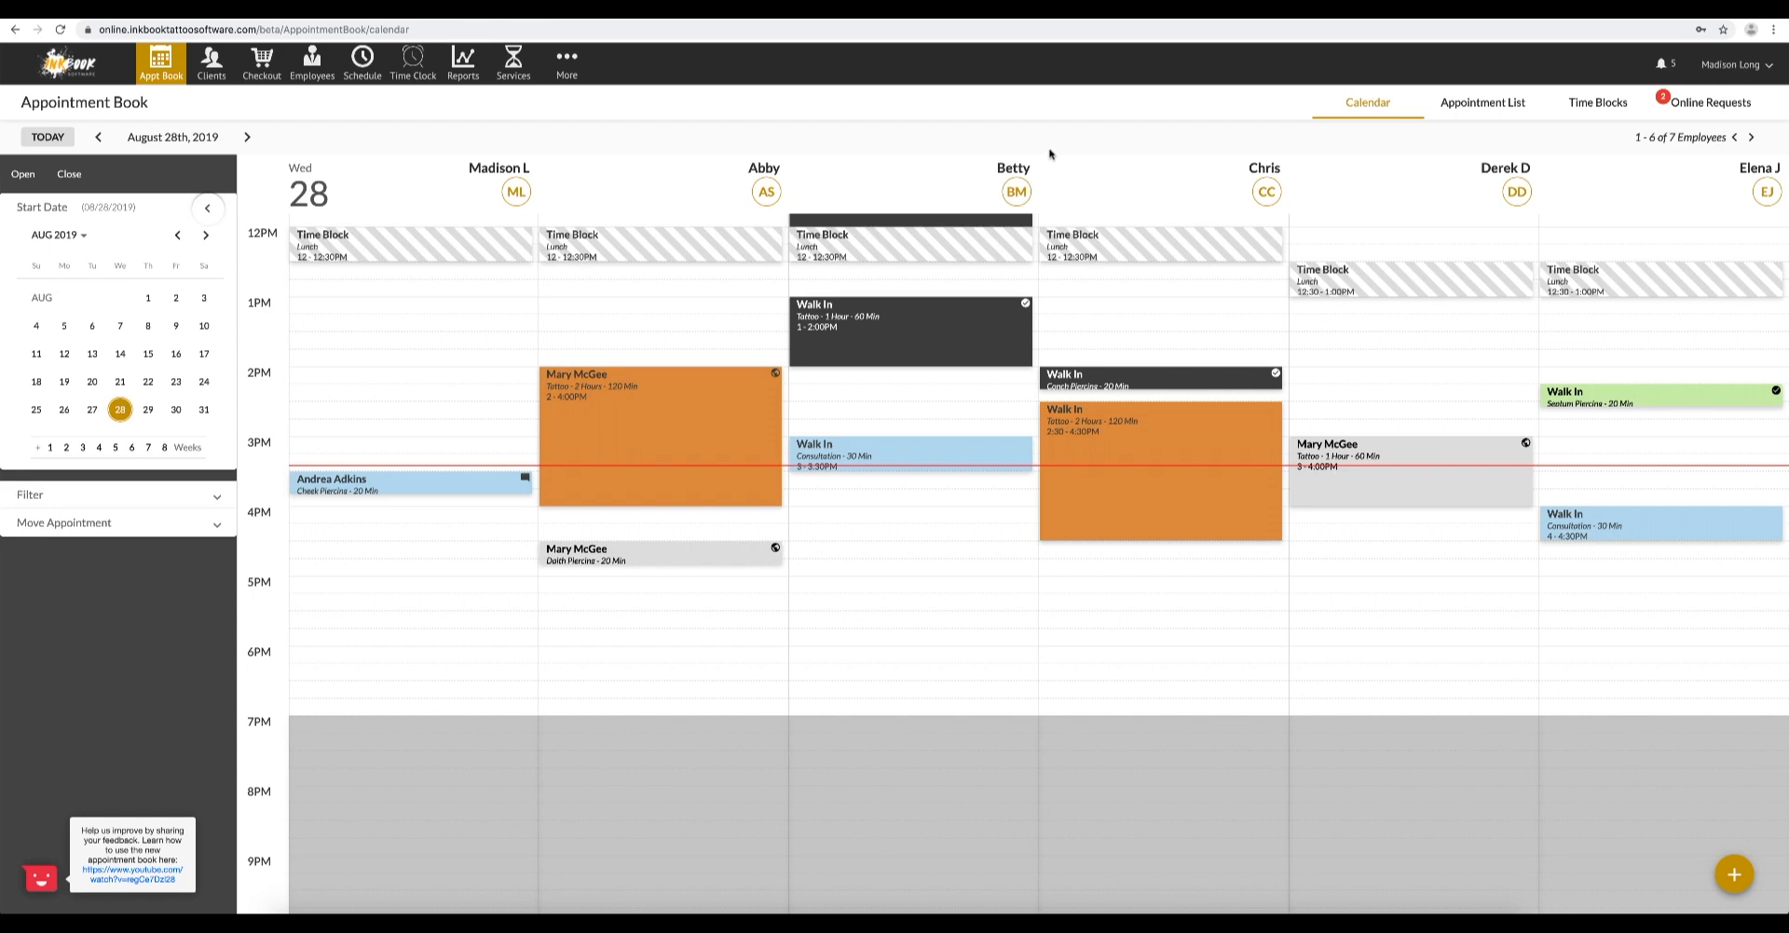
- Check in the client for the 3:30 PM Cheek Piercing appointment on August 28
left_click(431, 480)
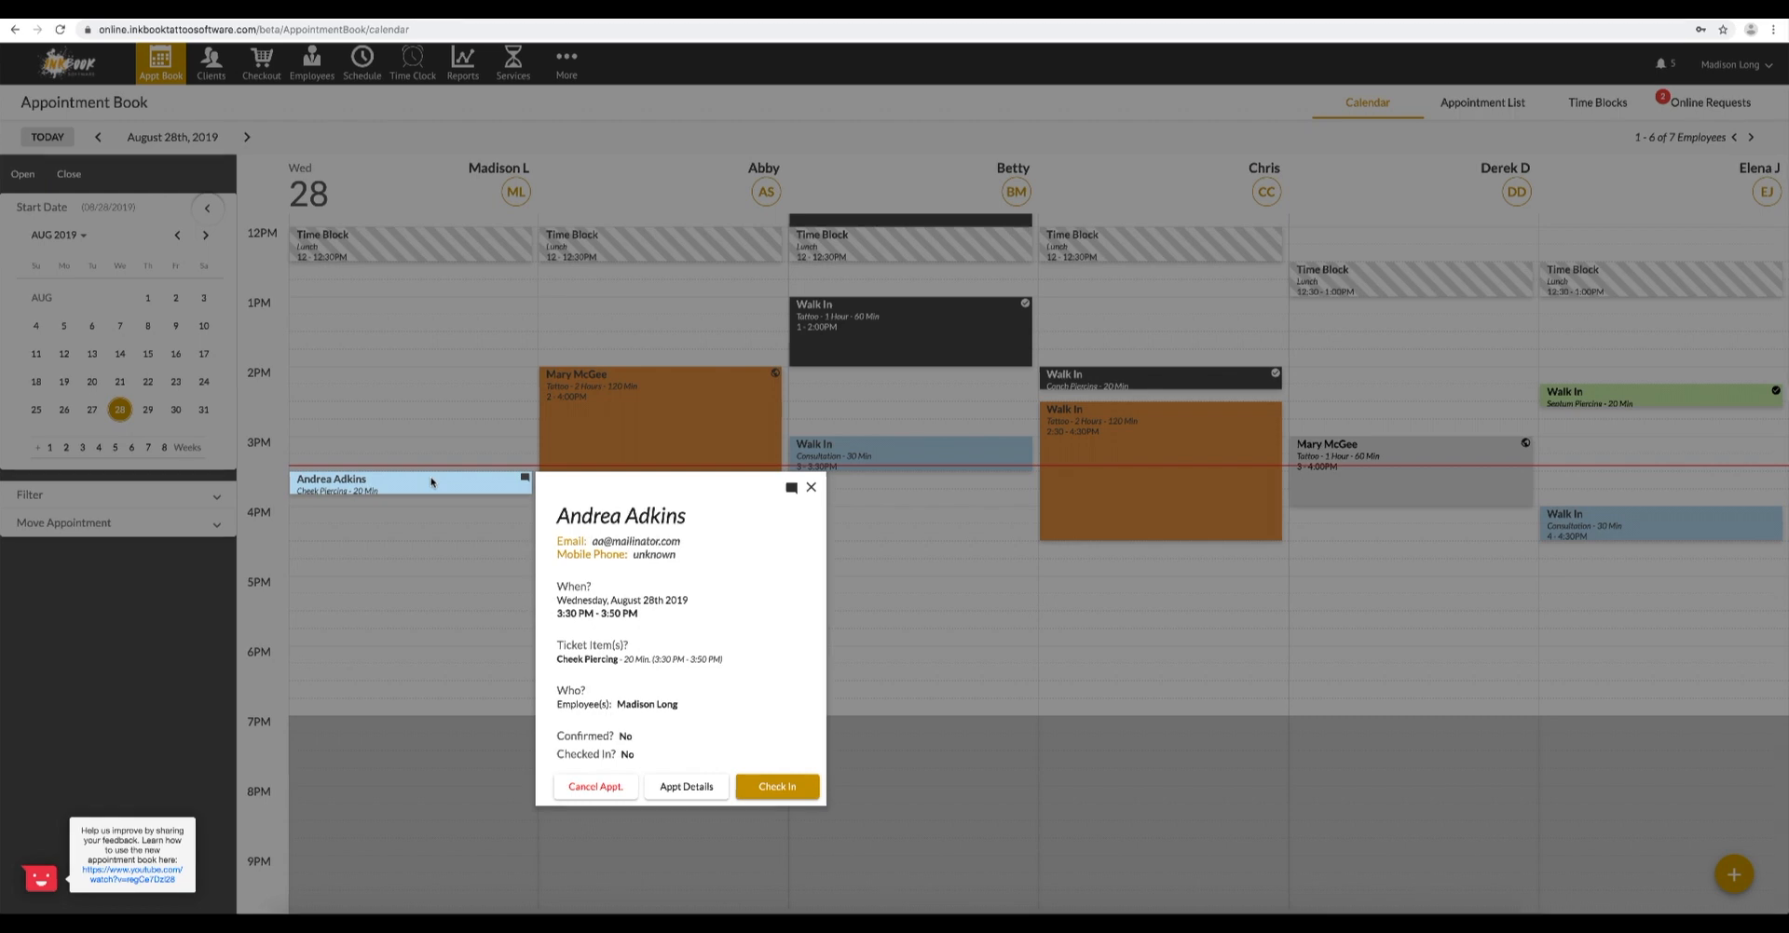
left_click(752, 792)
left_click(511, 523)
mouse_move(527, 484)
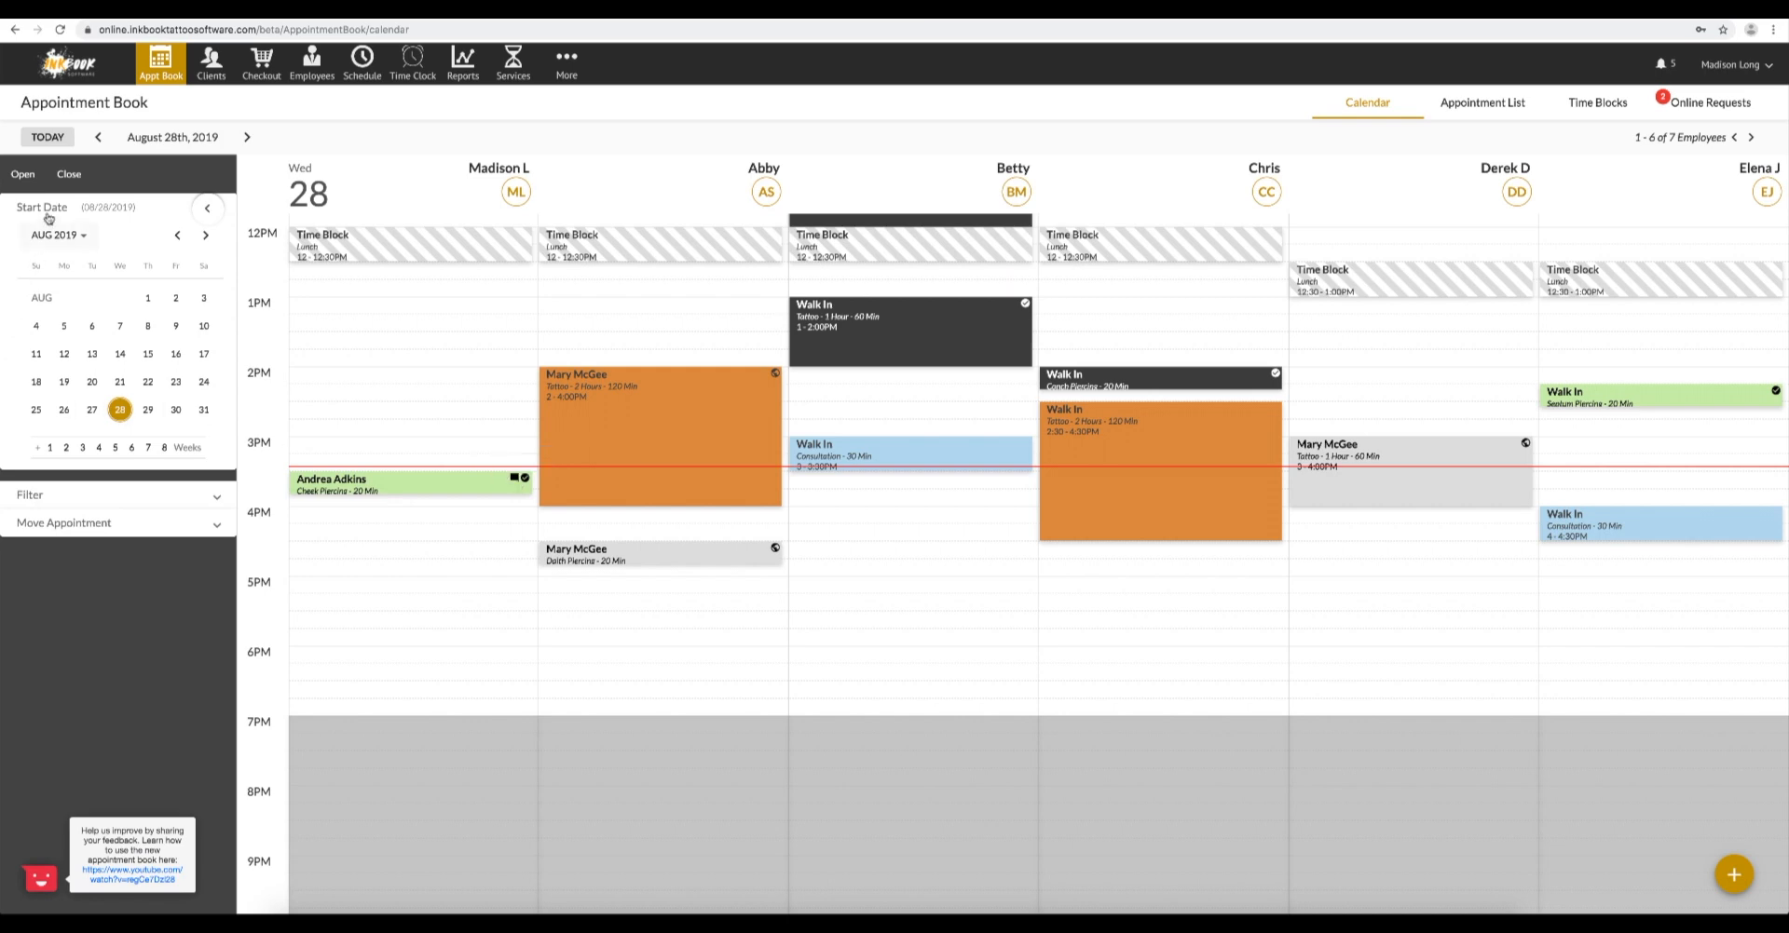
- Expand all sections of the calendar's sidebar and view the role filter options
left_click(43, 183)
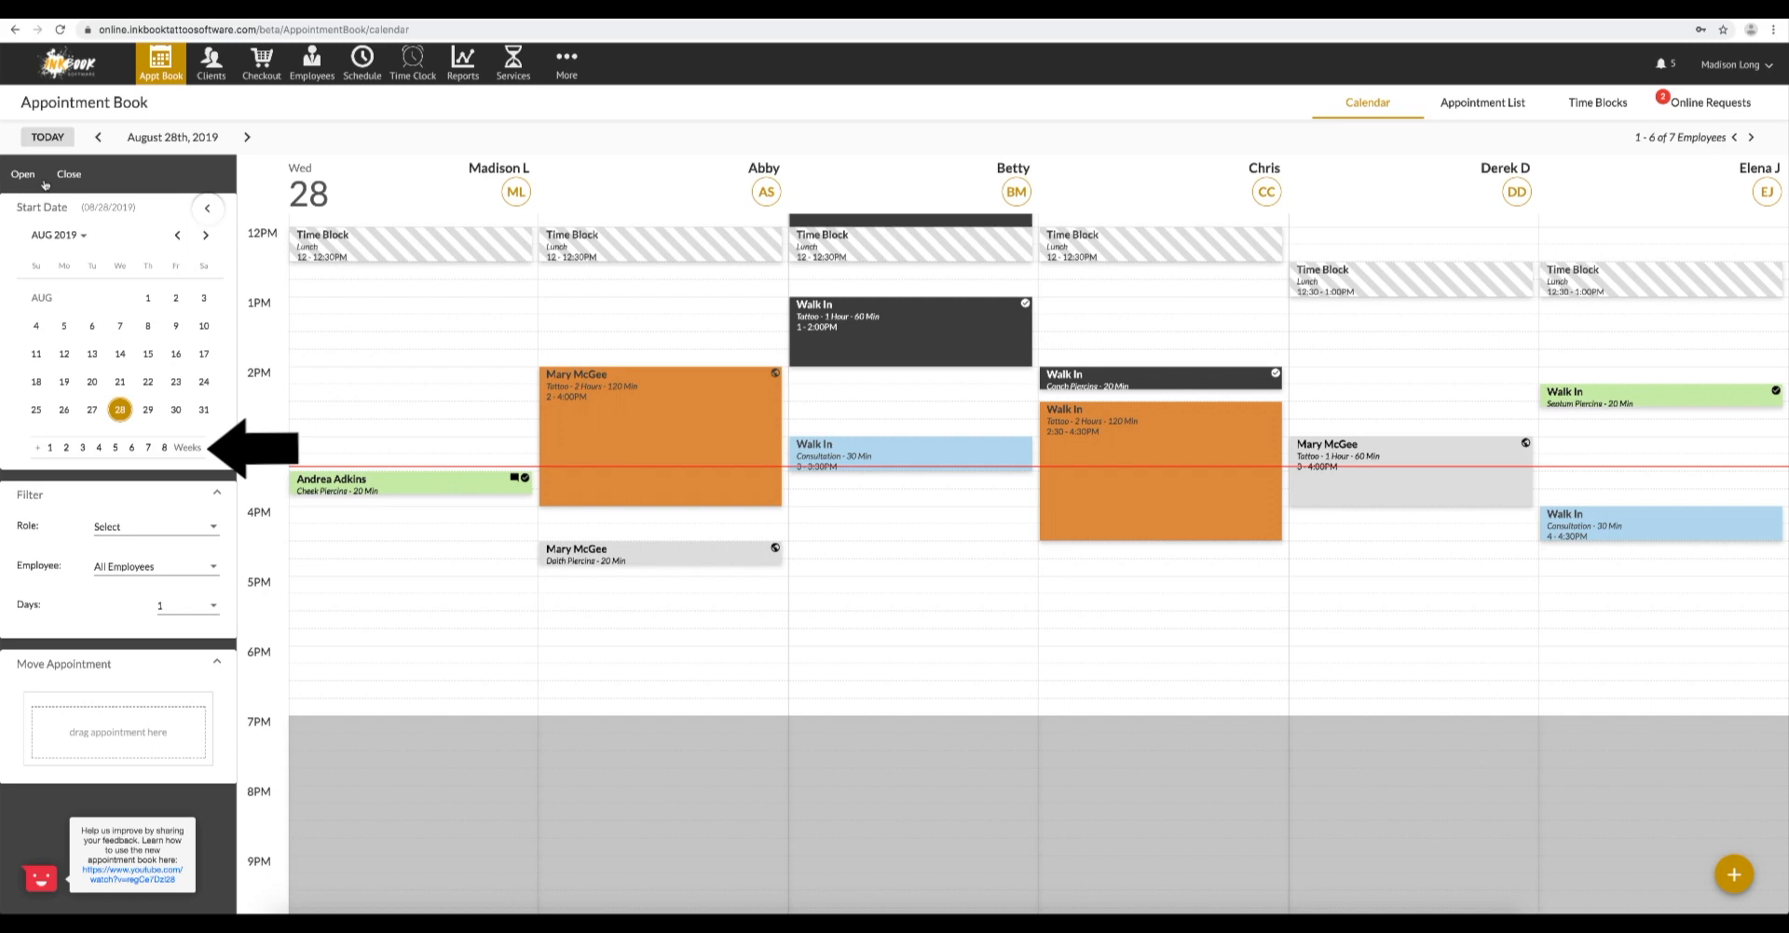
left_click(174, 531)
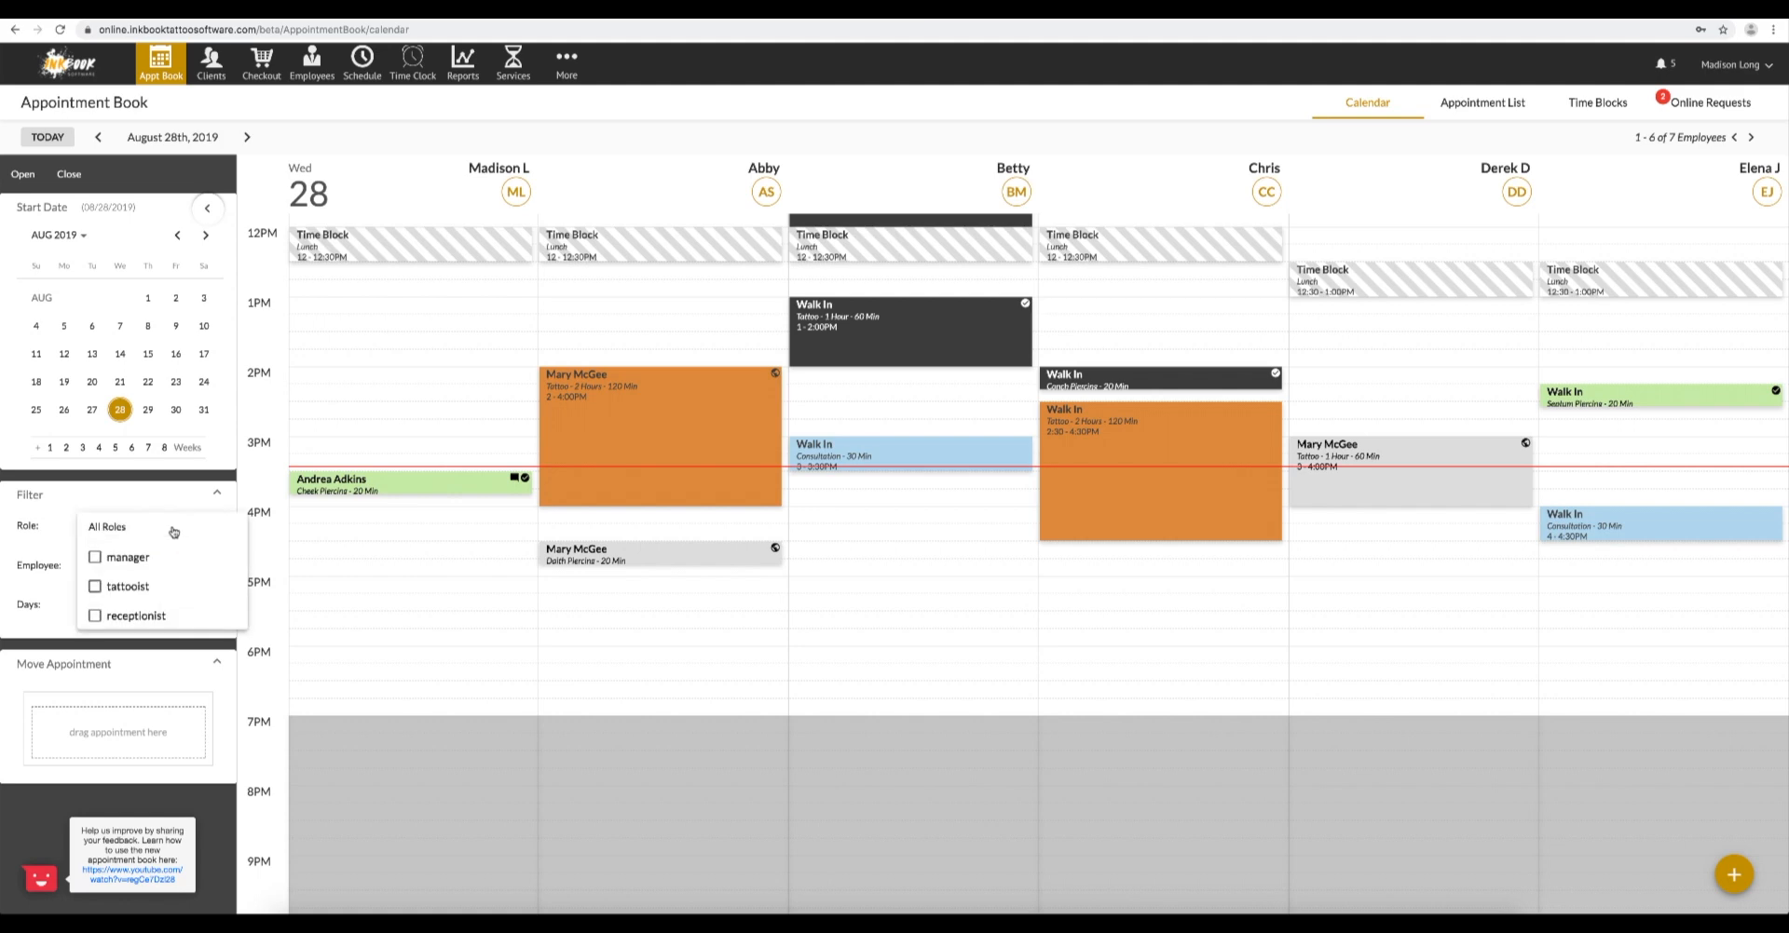
left_click(169, 509)
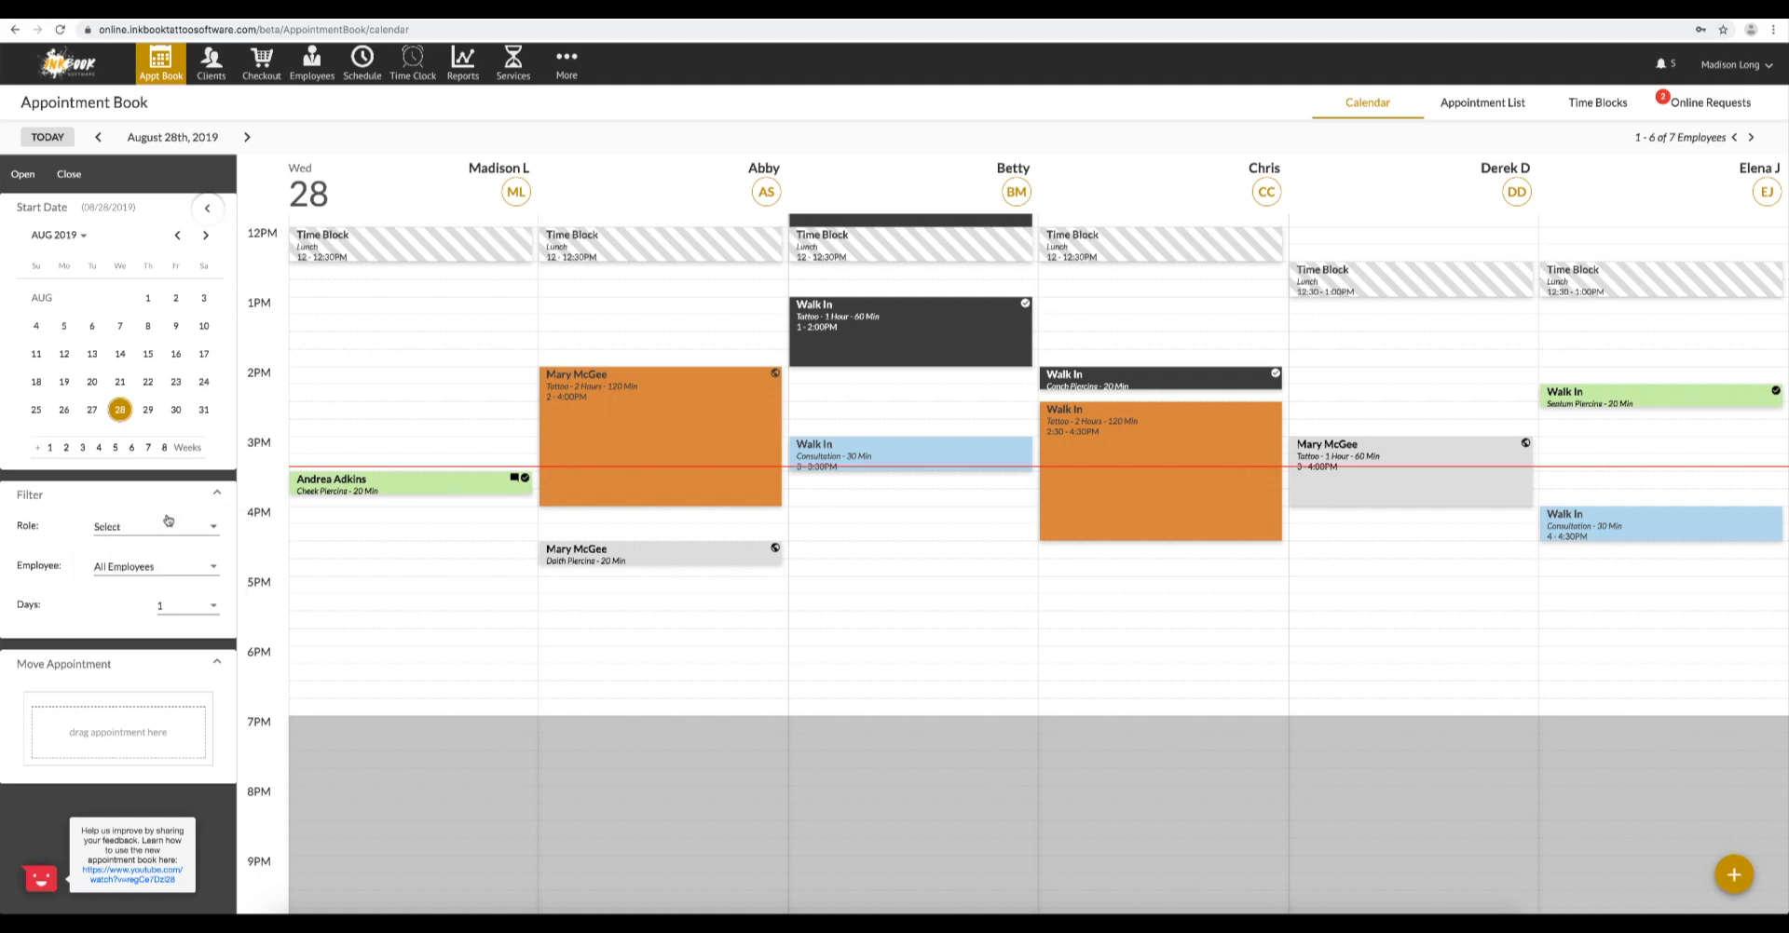
- Try filtering the calendar to a single employee, reset it to all employees and page through their columns
left_click(168, 565)
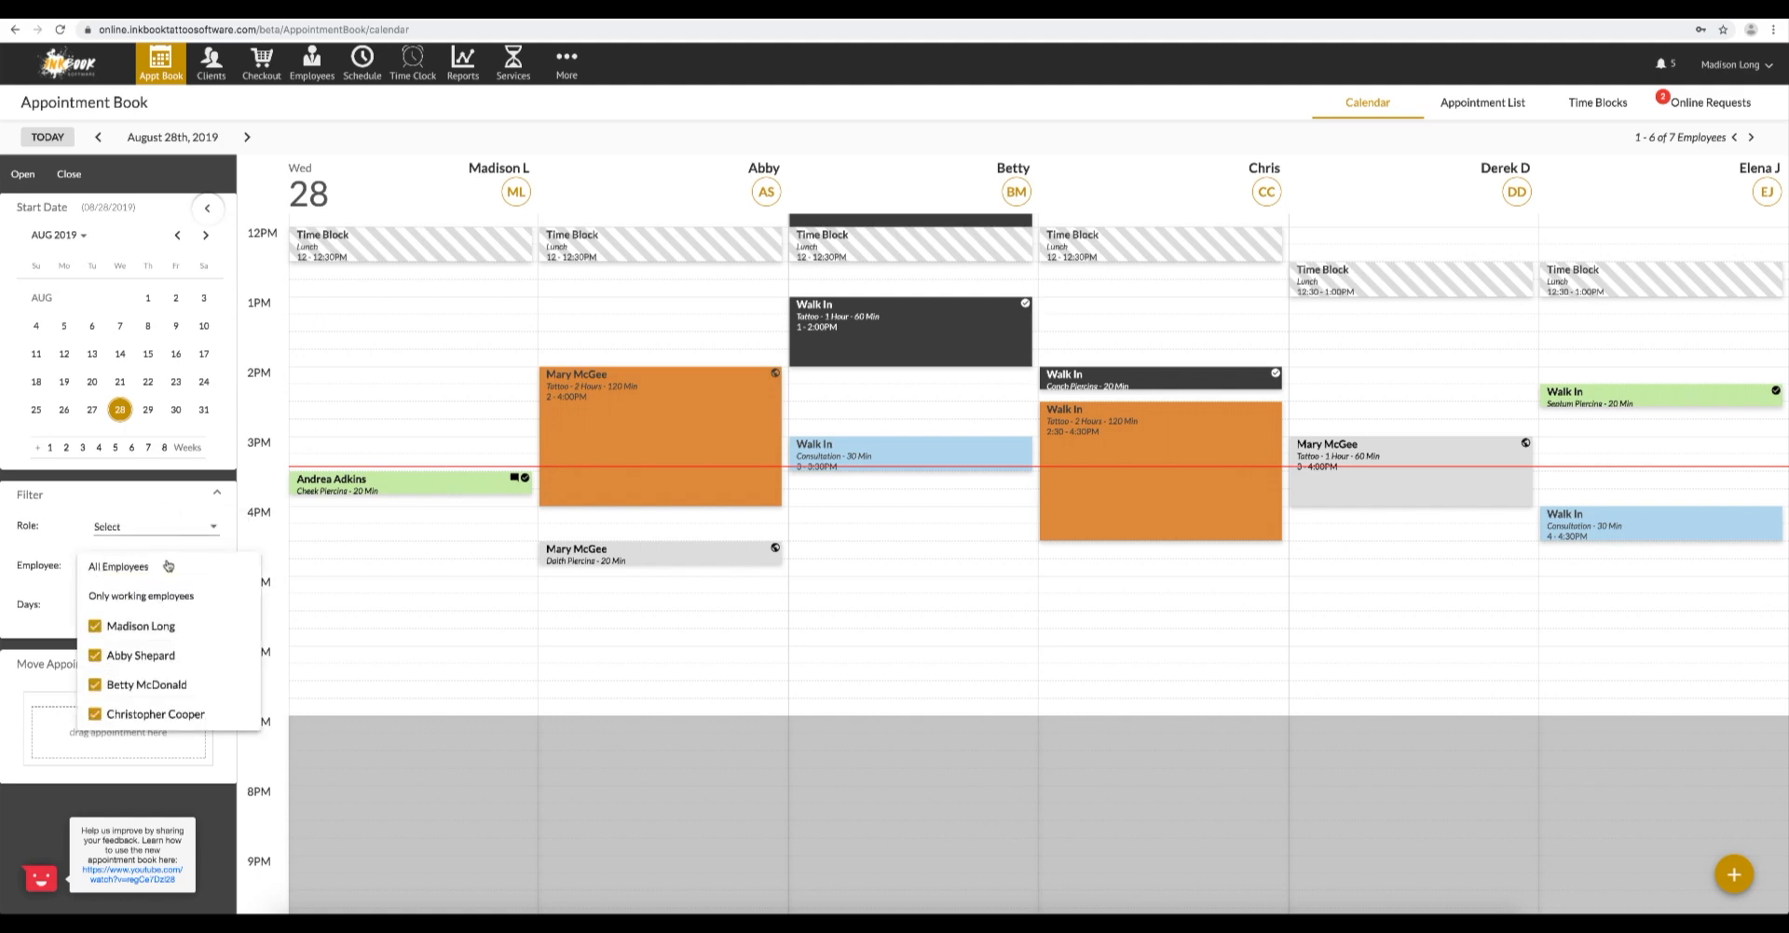
left_click(238, 627)
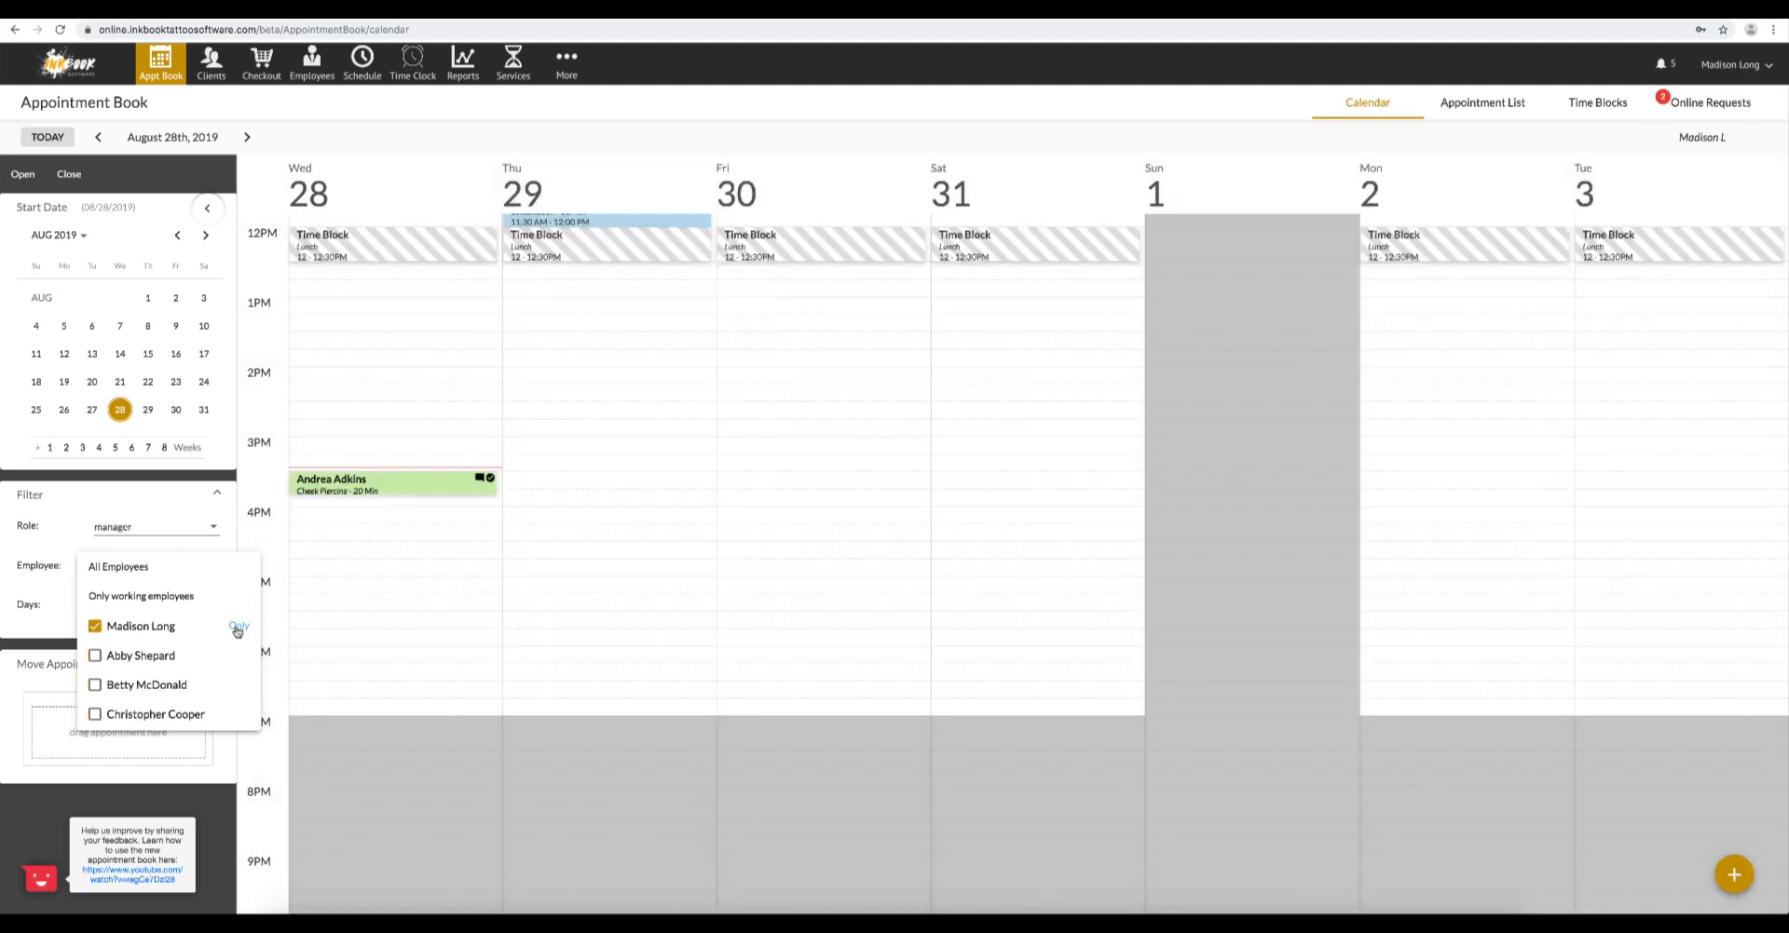
left_click(158, 568)
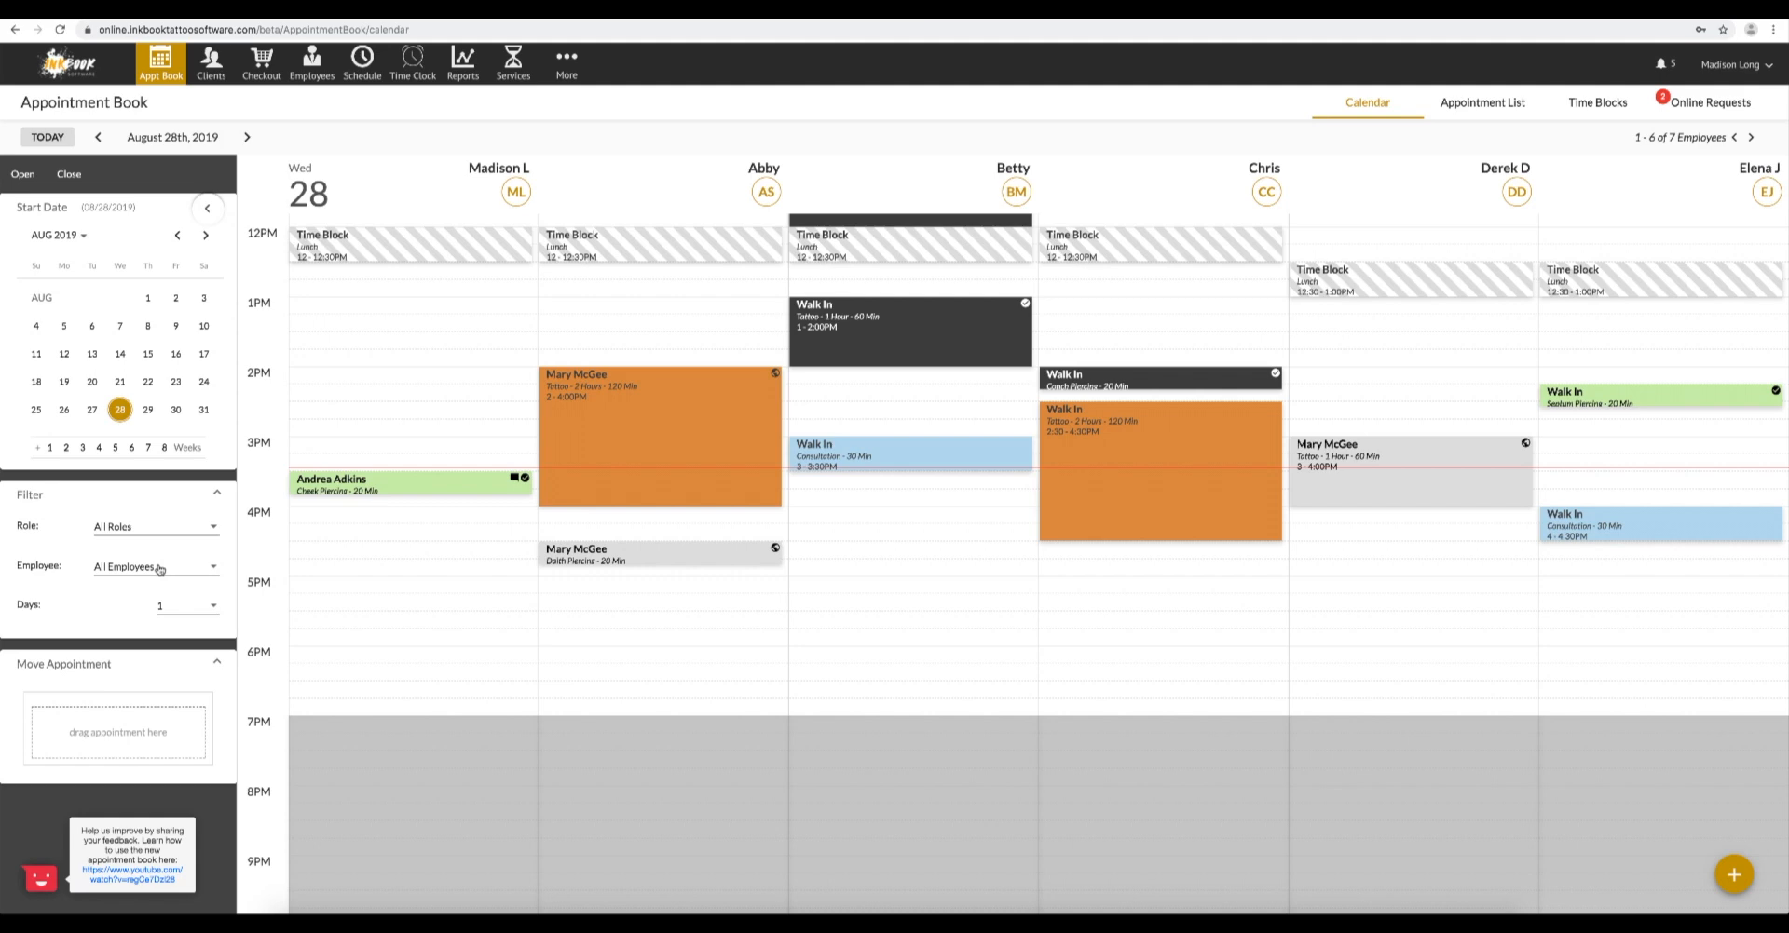
left_click(1753, 139)
left_click(1733, 138)
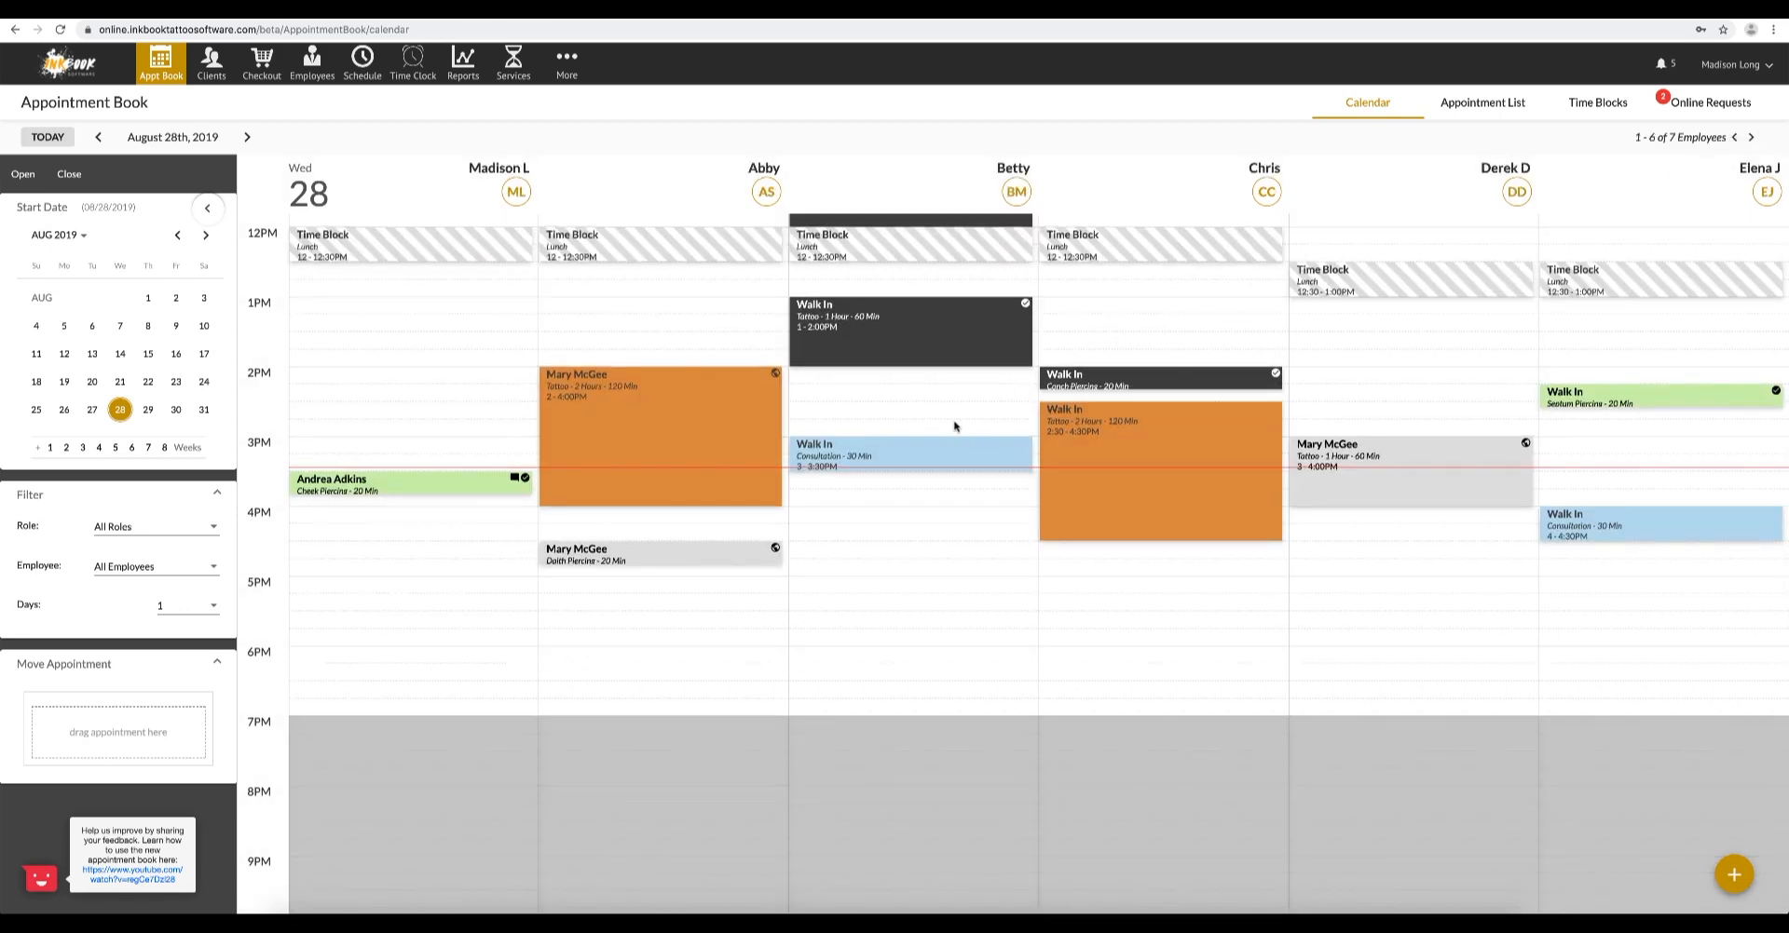
- Move the 3:00 PM Walk In consultation from August 28 to August 29 at 4:00 PM, in the second employee's column
mouse_move(920, 443)
left_mouse_down()
mouse_move(795, 498)
mouse_move(559, 513)
mouse_move(105, 653)
mouse_move(25, 705)
mouse_move(153, 714)
left_mouse_up()
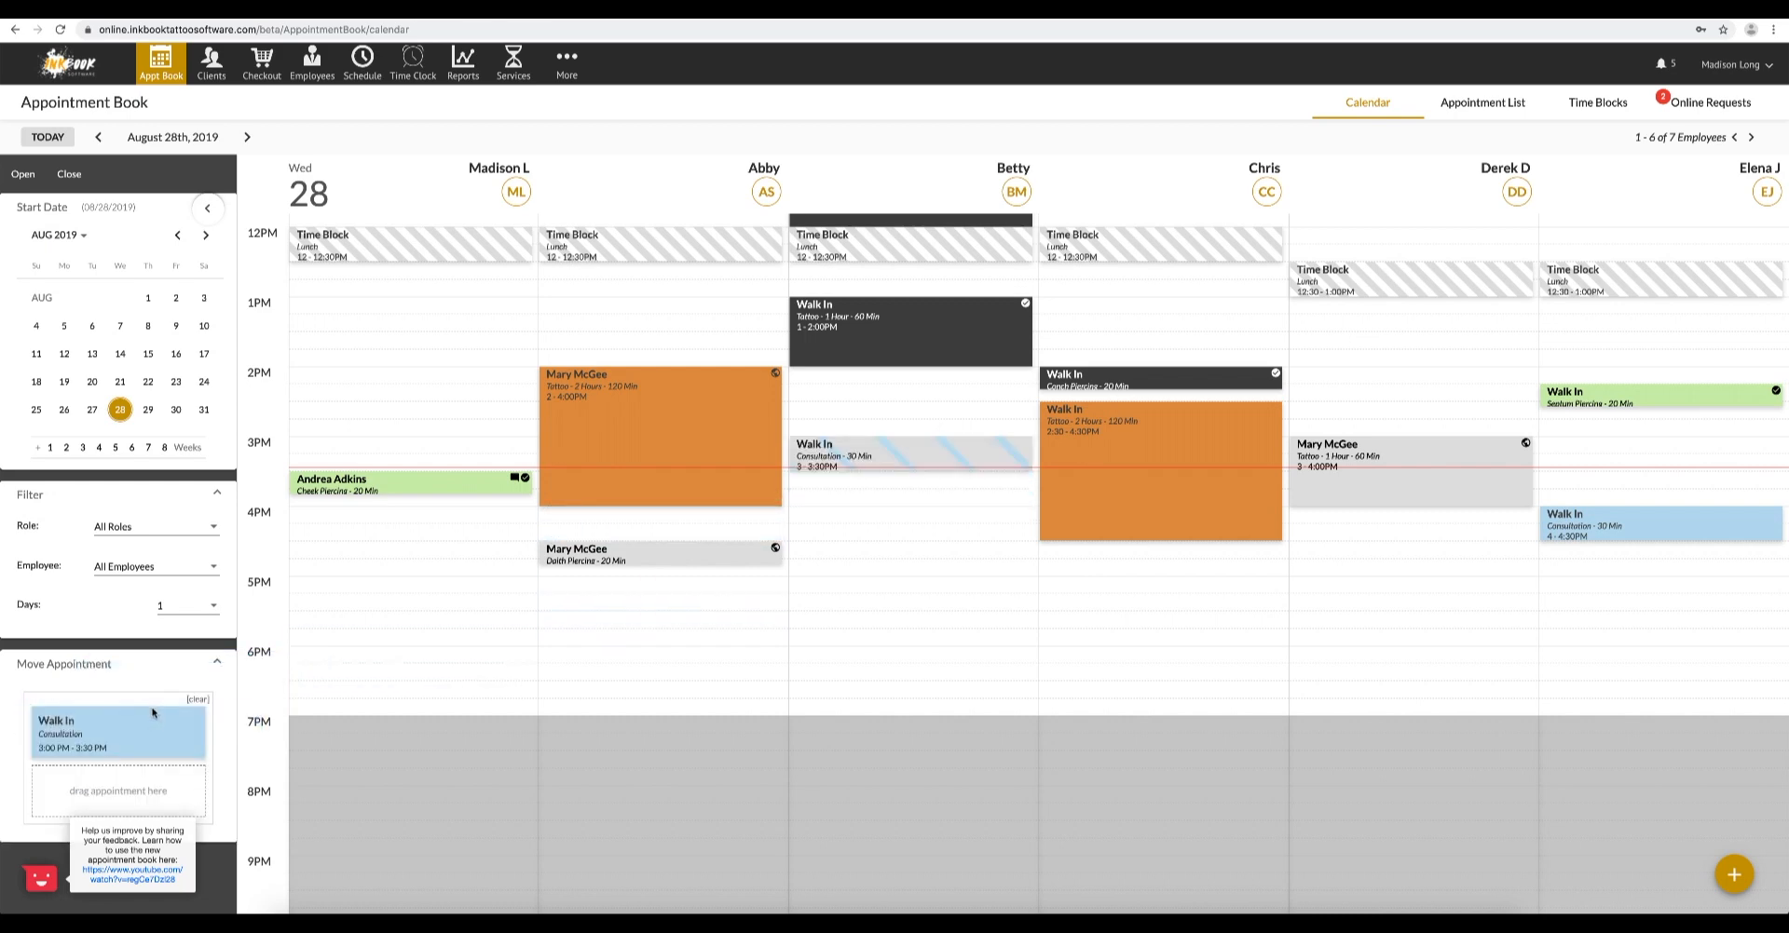
left_click(149, 410)
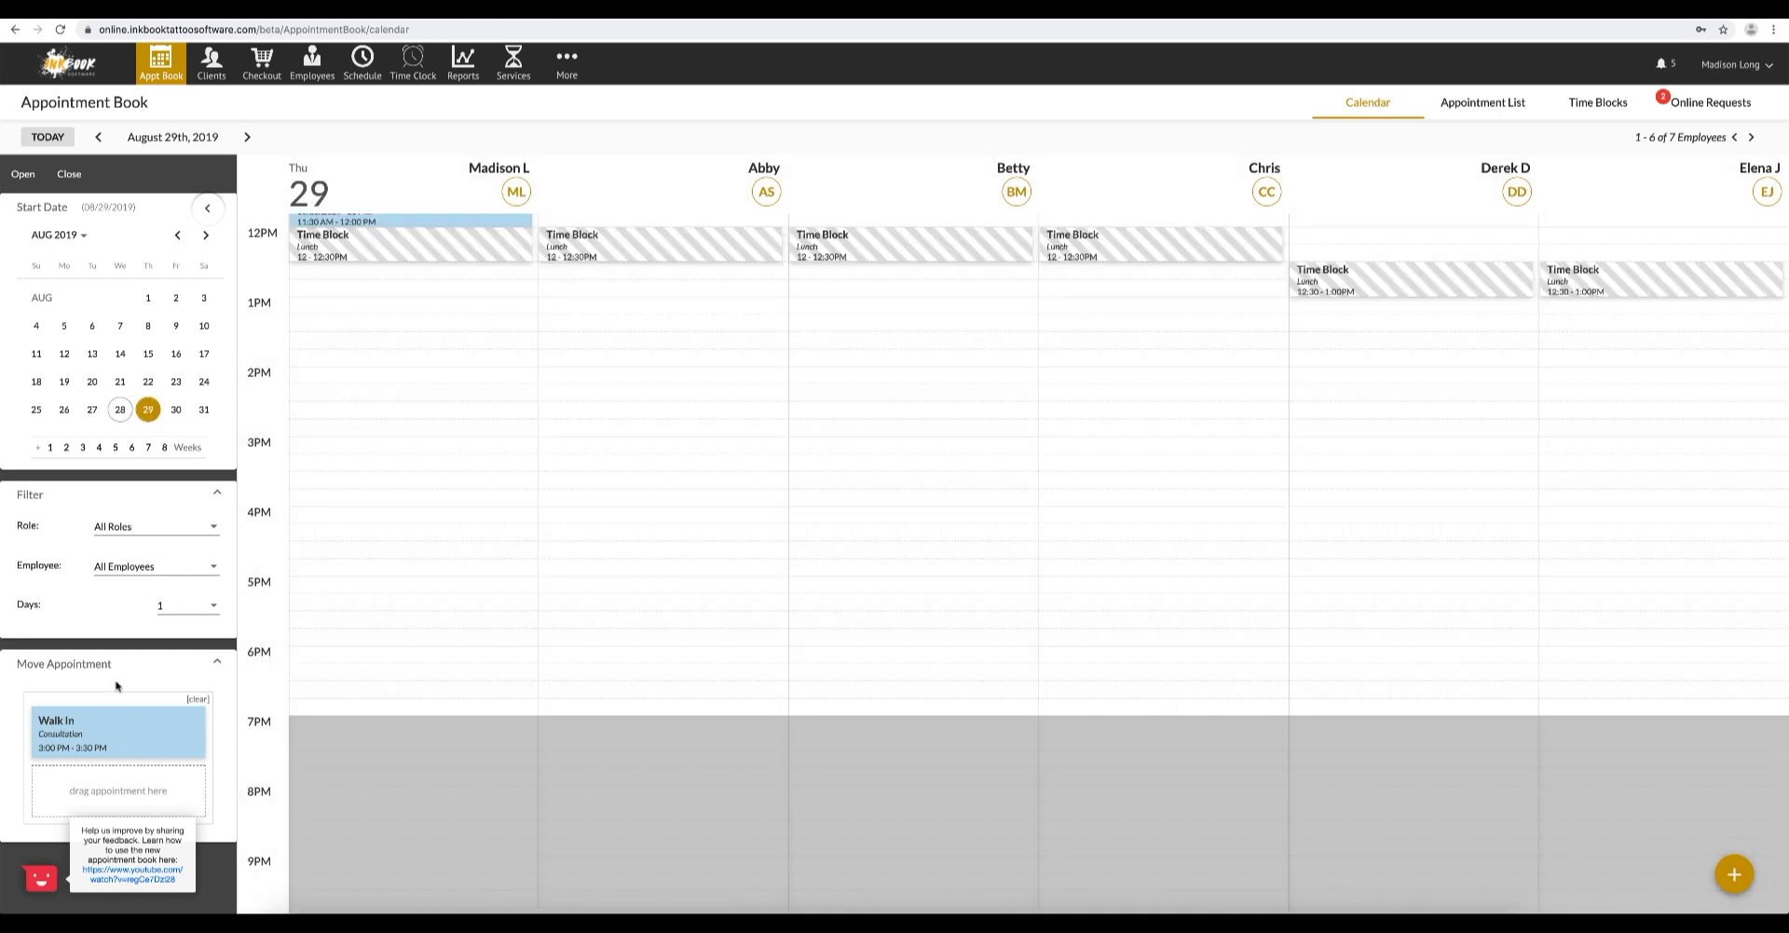
left_click_drag(70, 725, 639, 527)
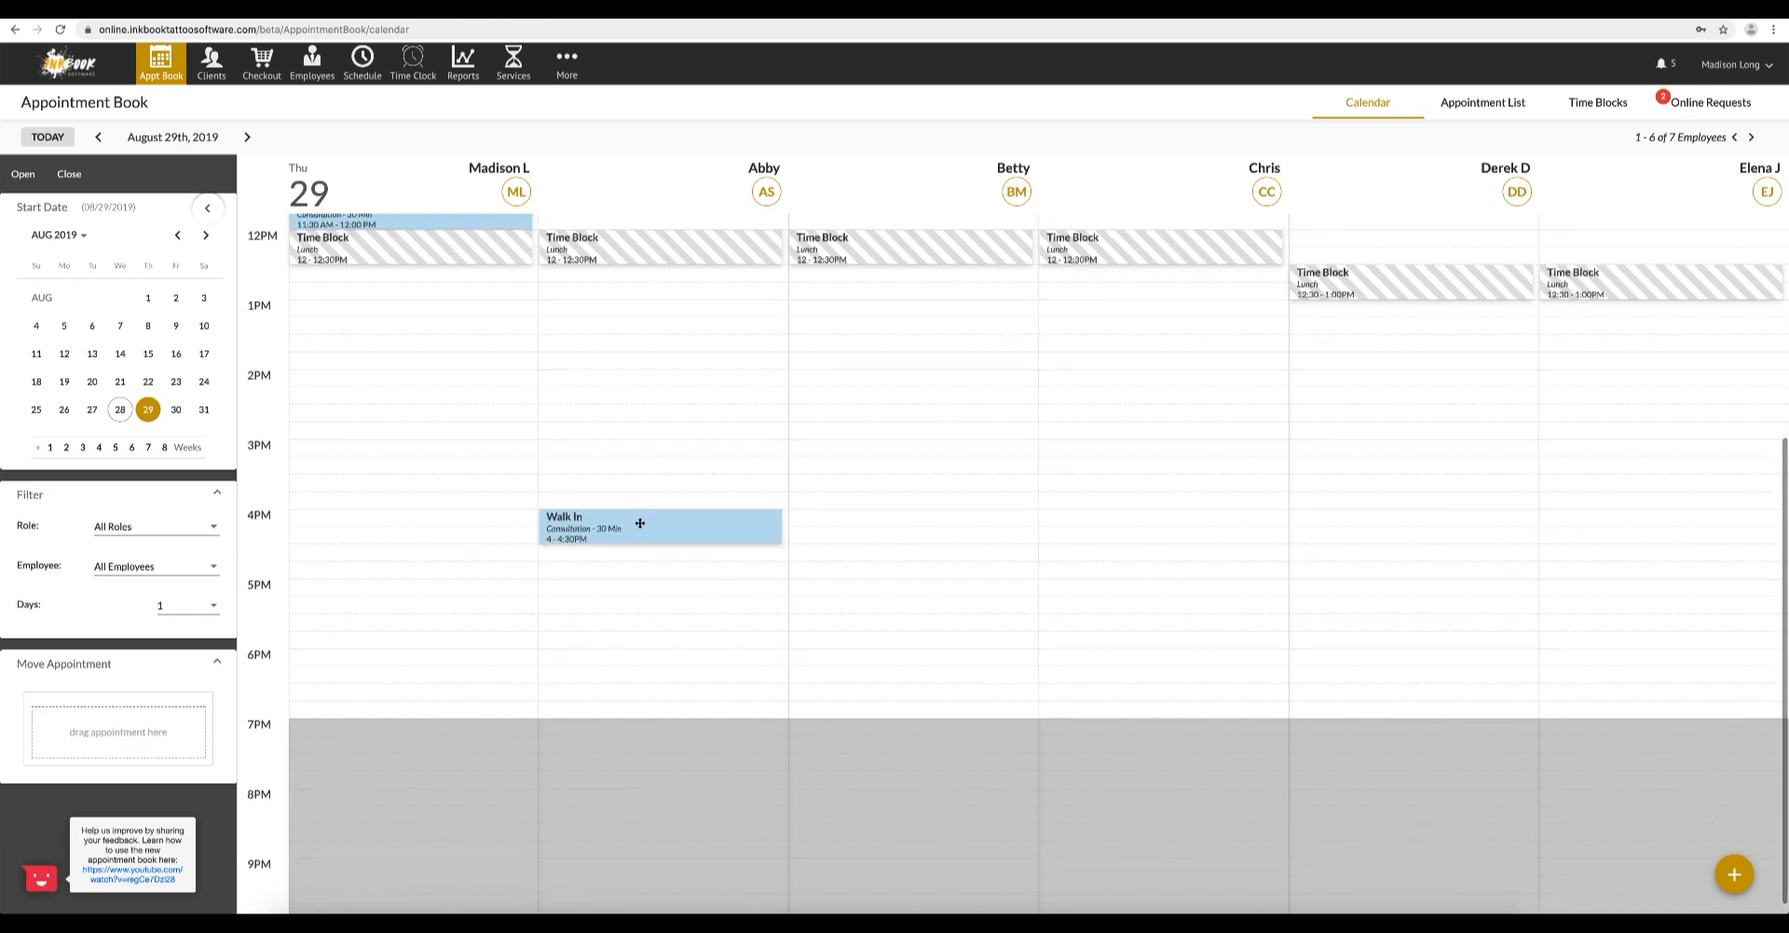
- Return the calendar to today's date, and collapse and re-expand the sidebar
left_click(52, 140)
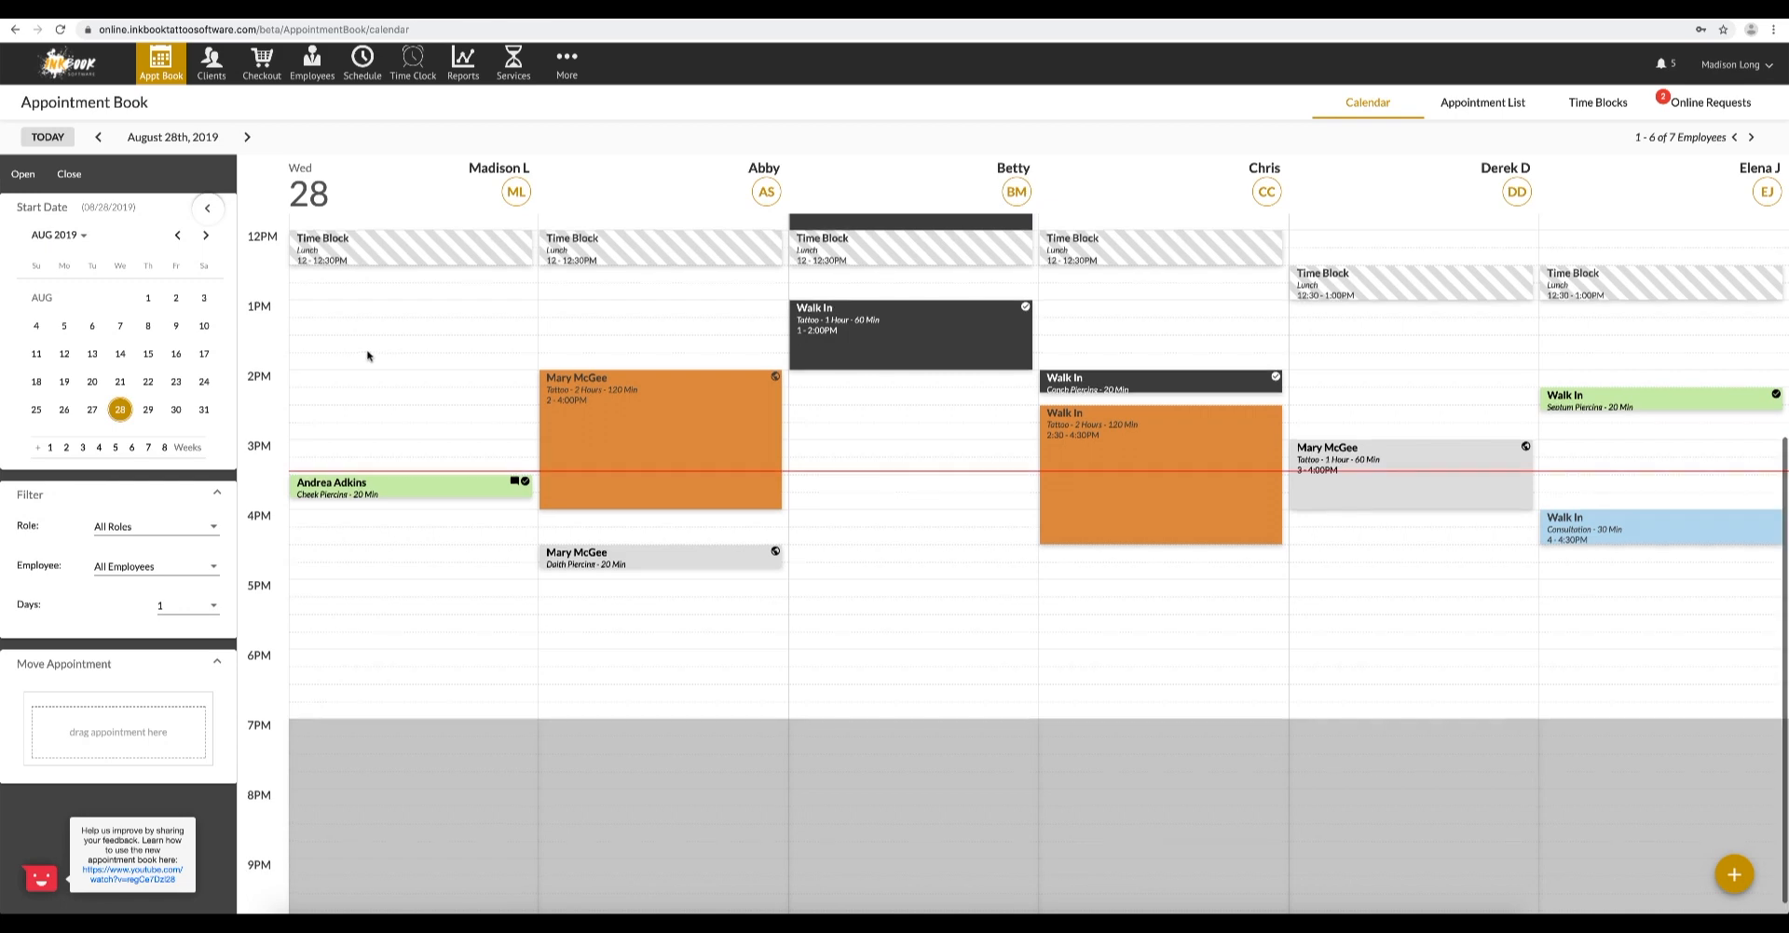
left_click(207, 214)
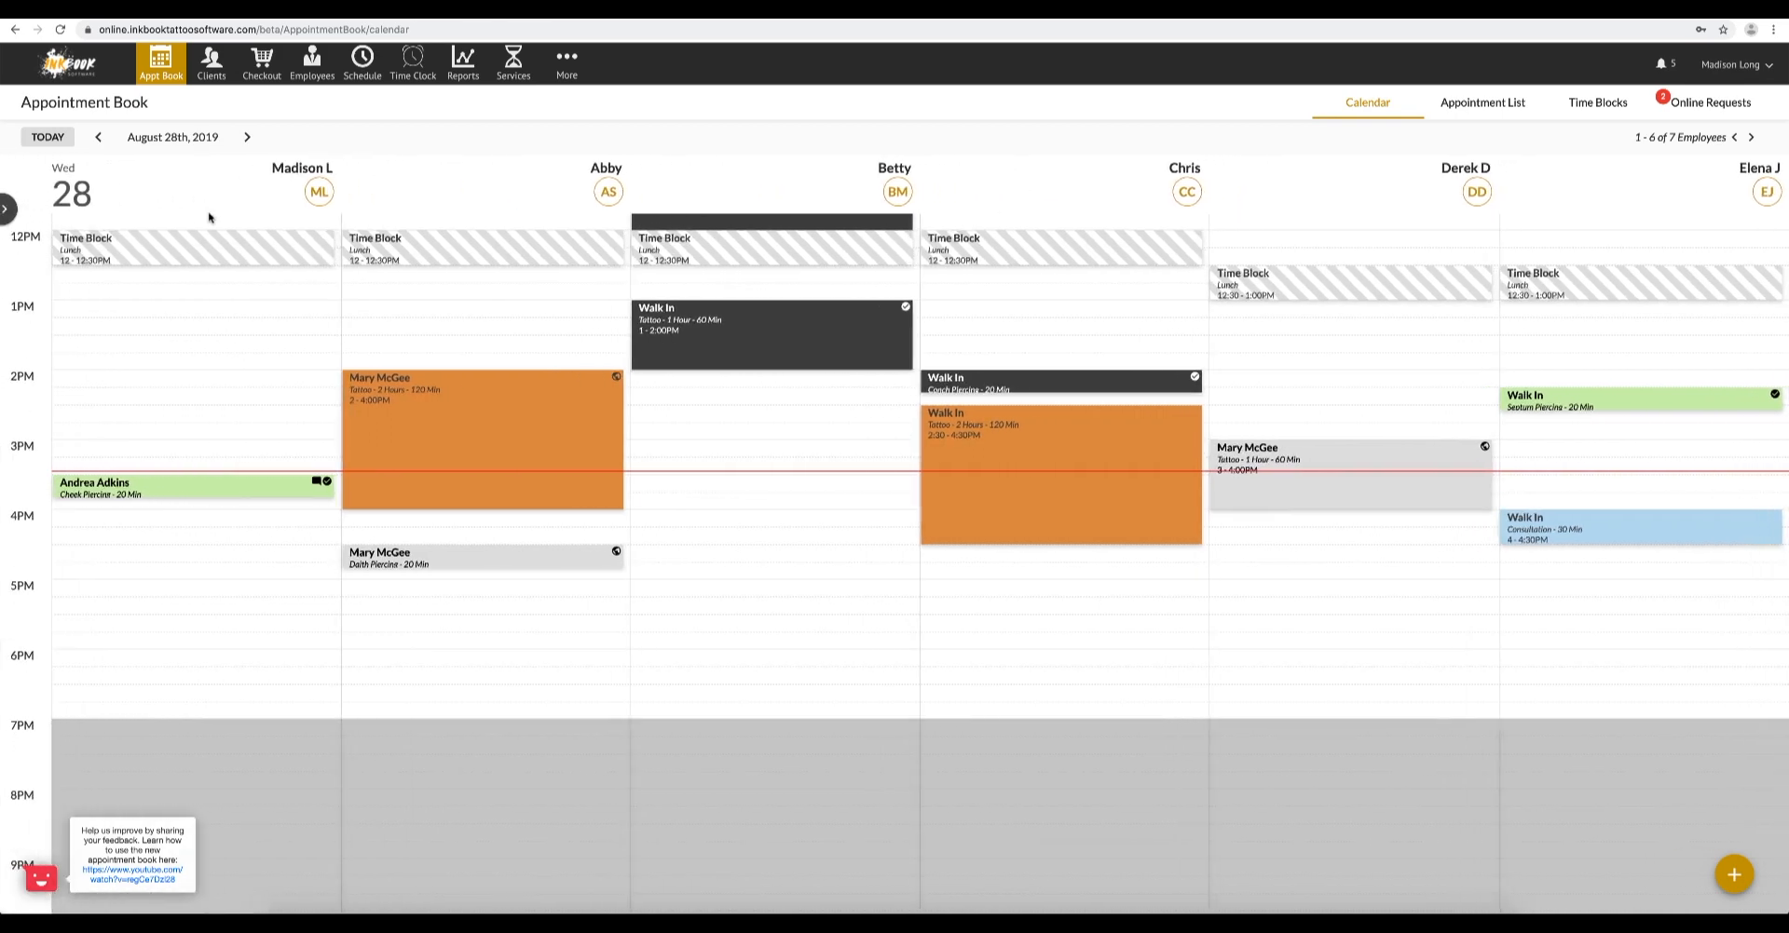
left_click(11, 210)
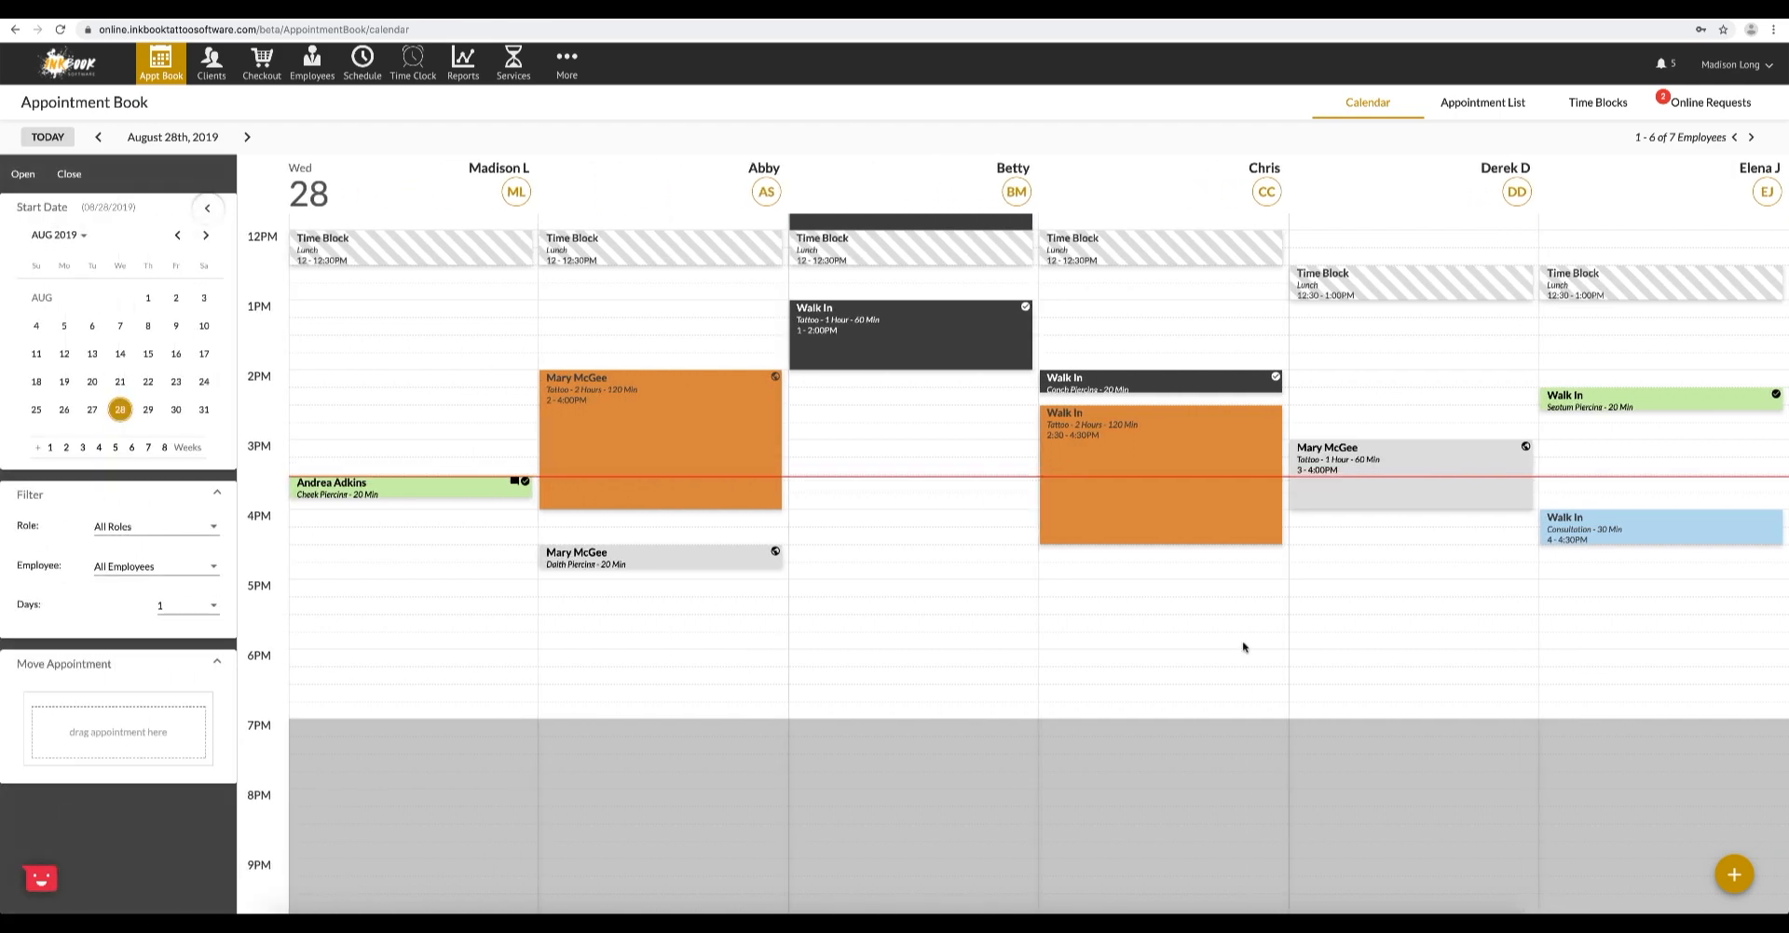
- Examine the appointment list, the details of the 4:00 PM Walk In consultation, and the list of time blocks
left_click(1480, 104)
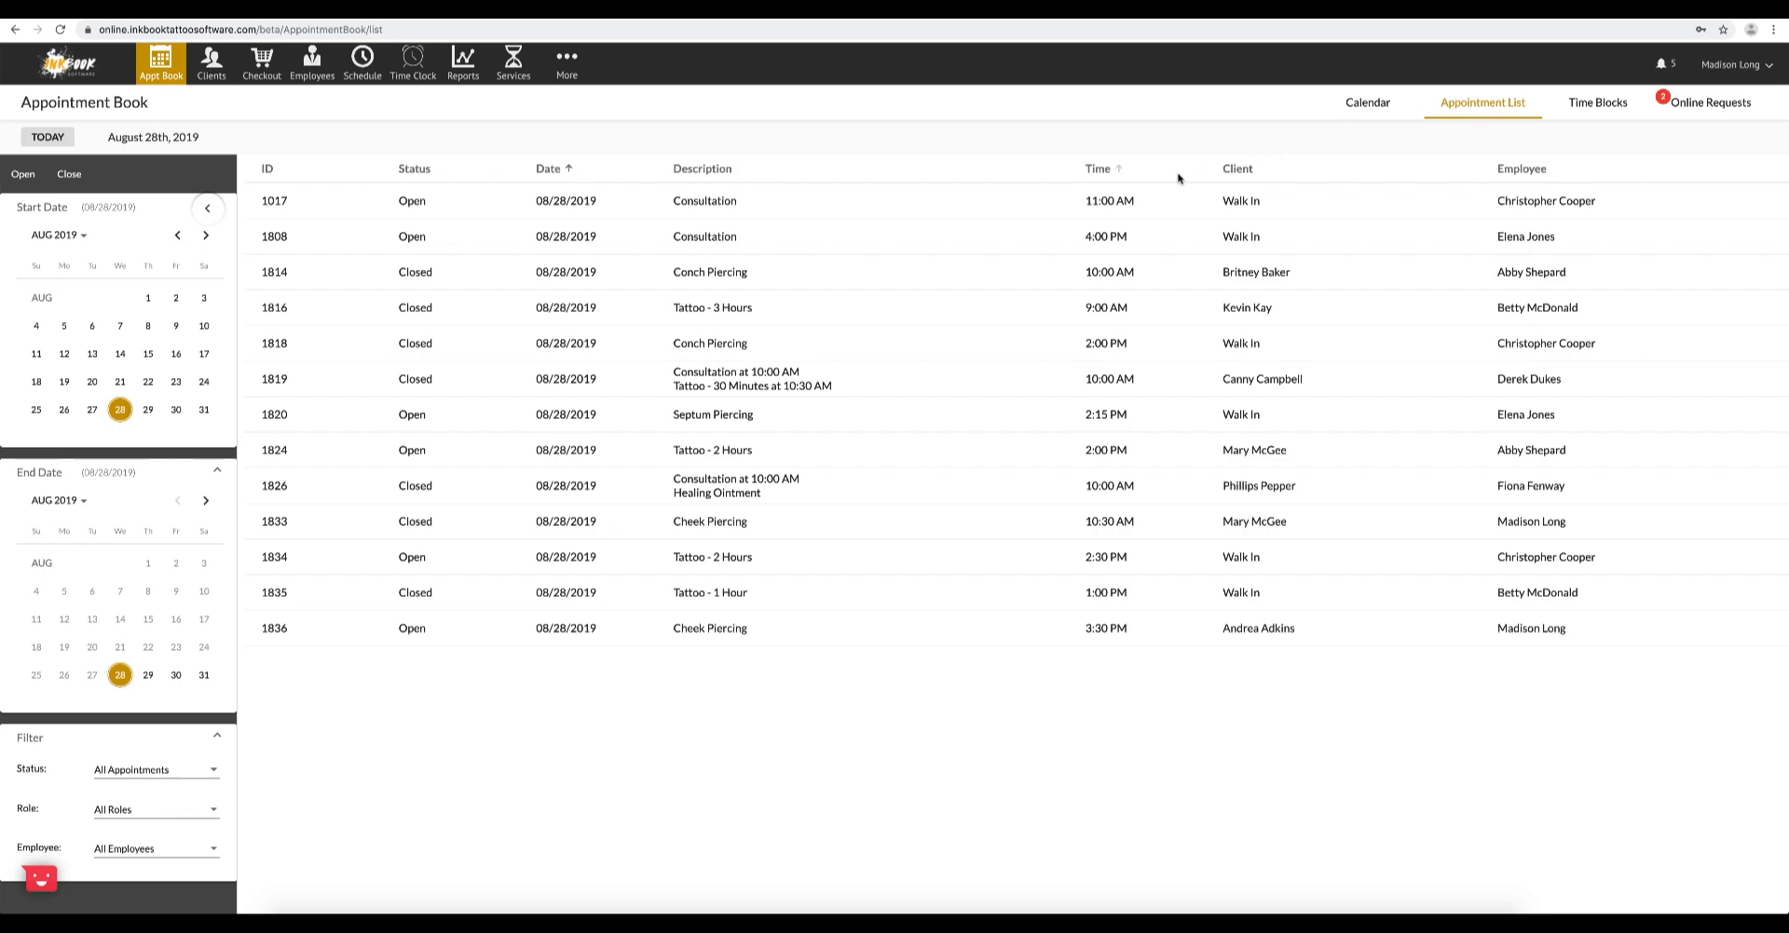
left_click(976, 236)
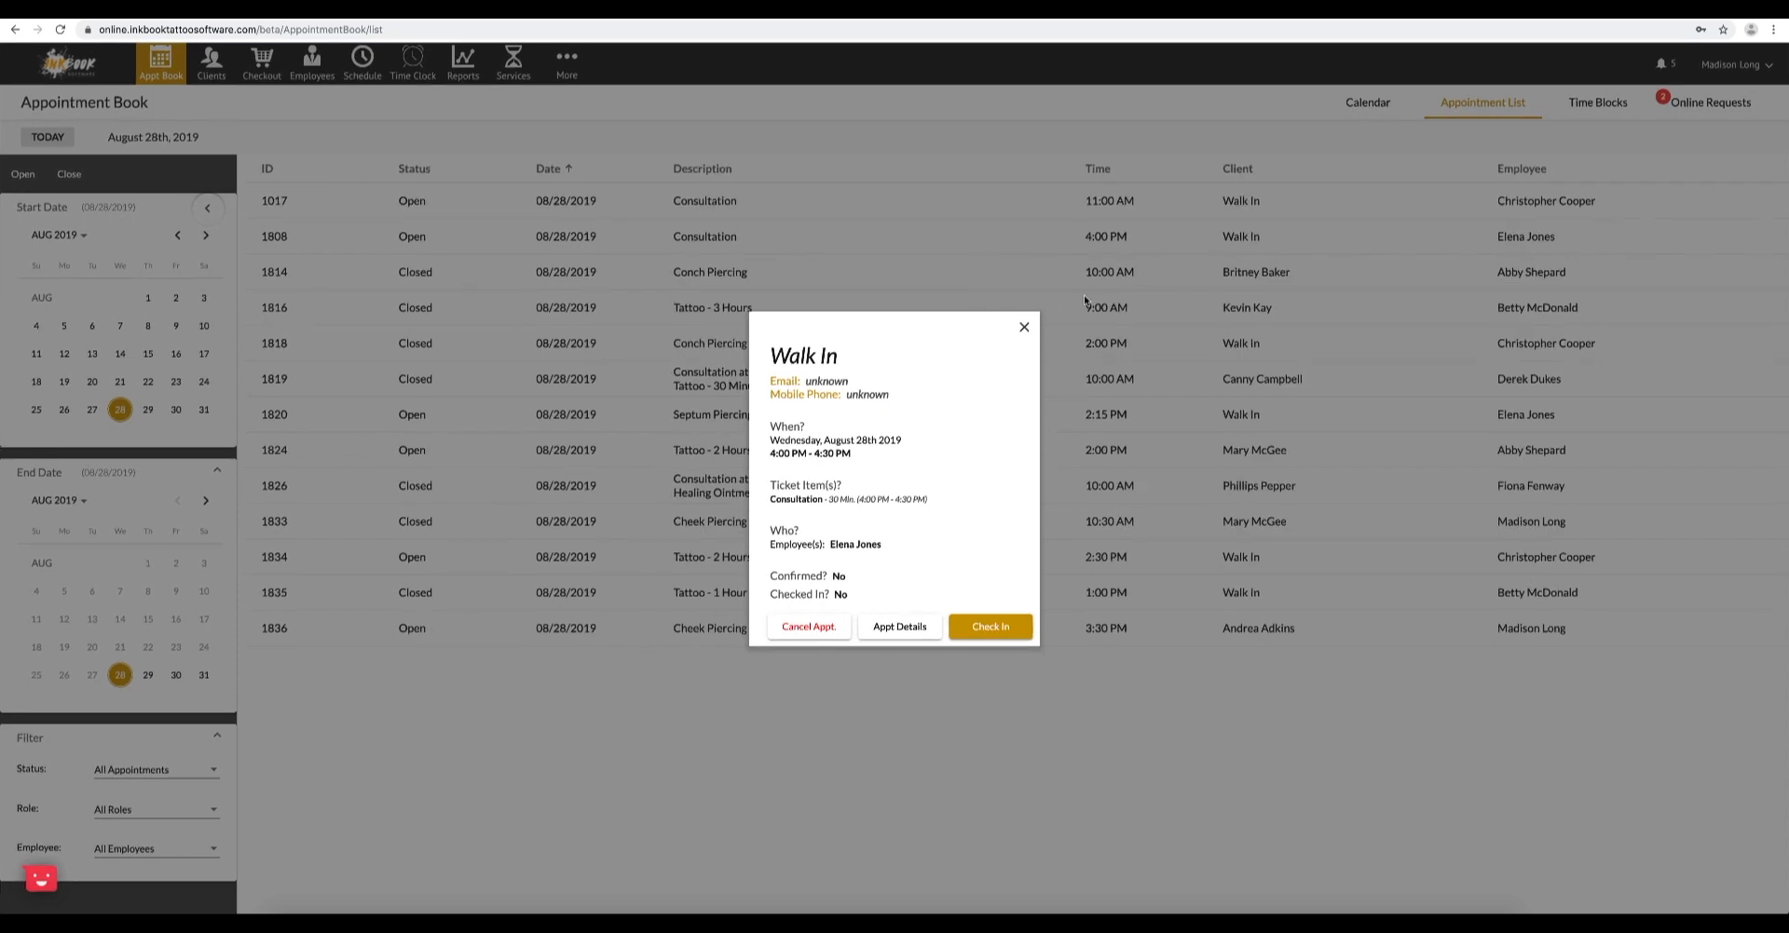
left_click(1282, 190)
left_click(1584, 103)
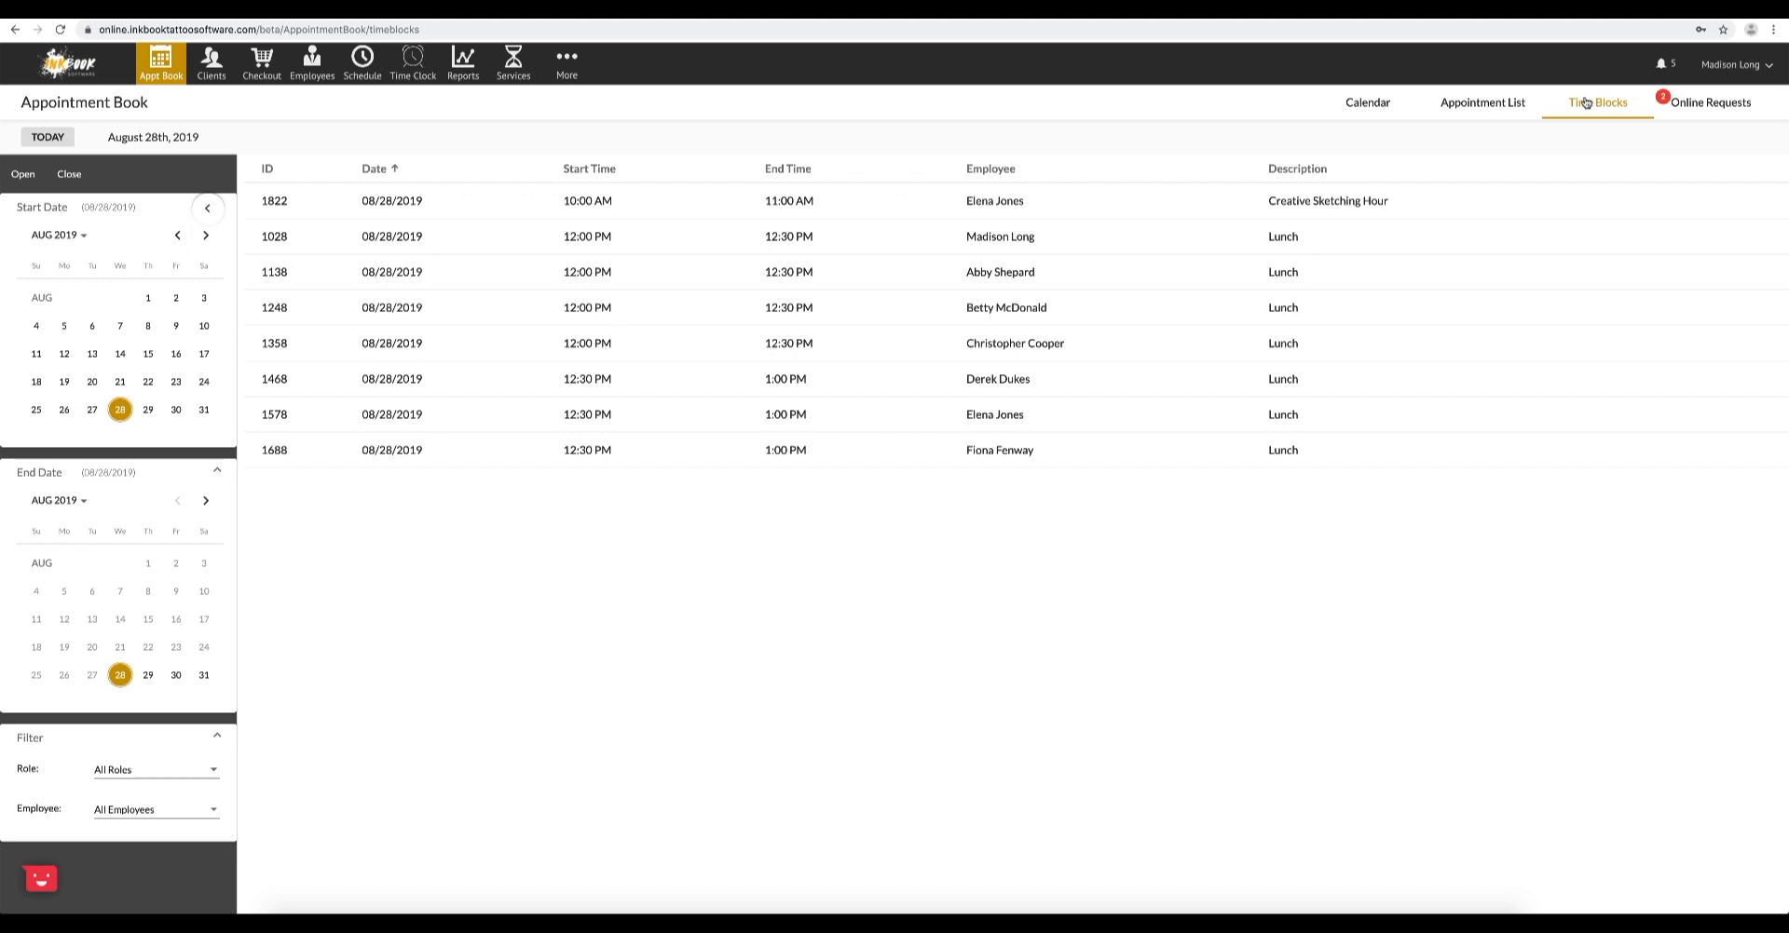
- Schedule a time block in the calendar for the third employee on August 28 from 4:00 PM to 4:30 PM
left_click(1380, 110)
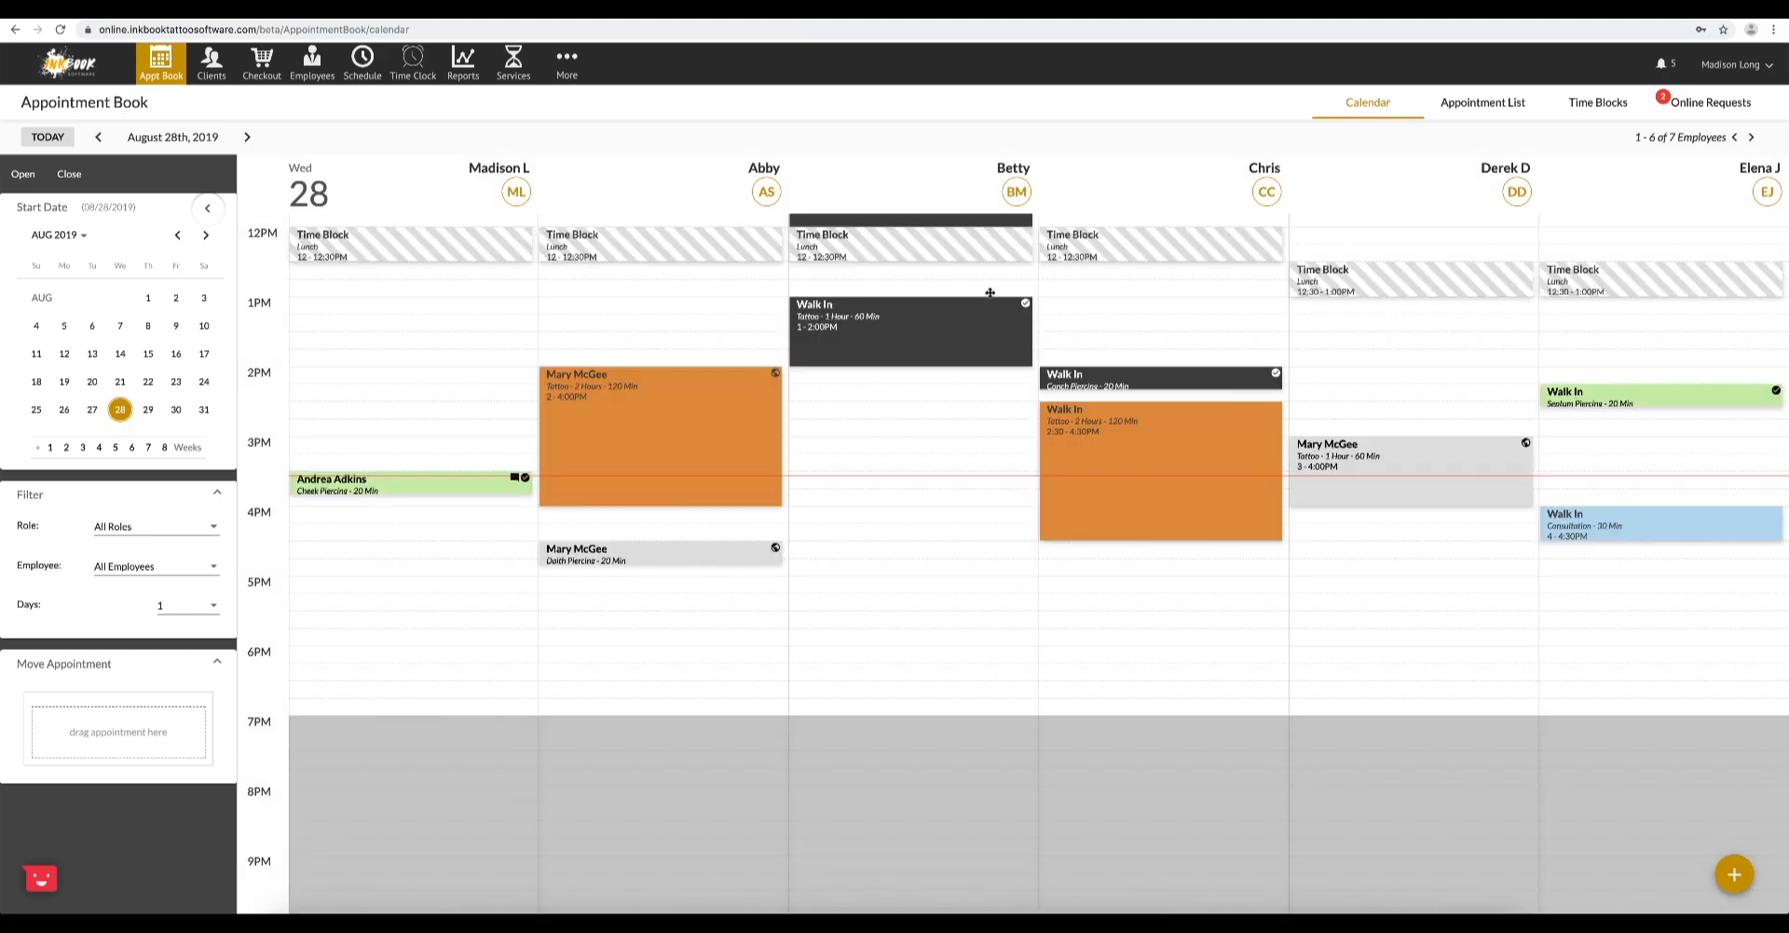
left_click(876, 515)
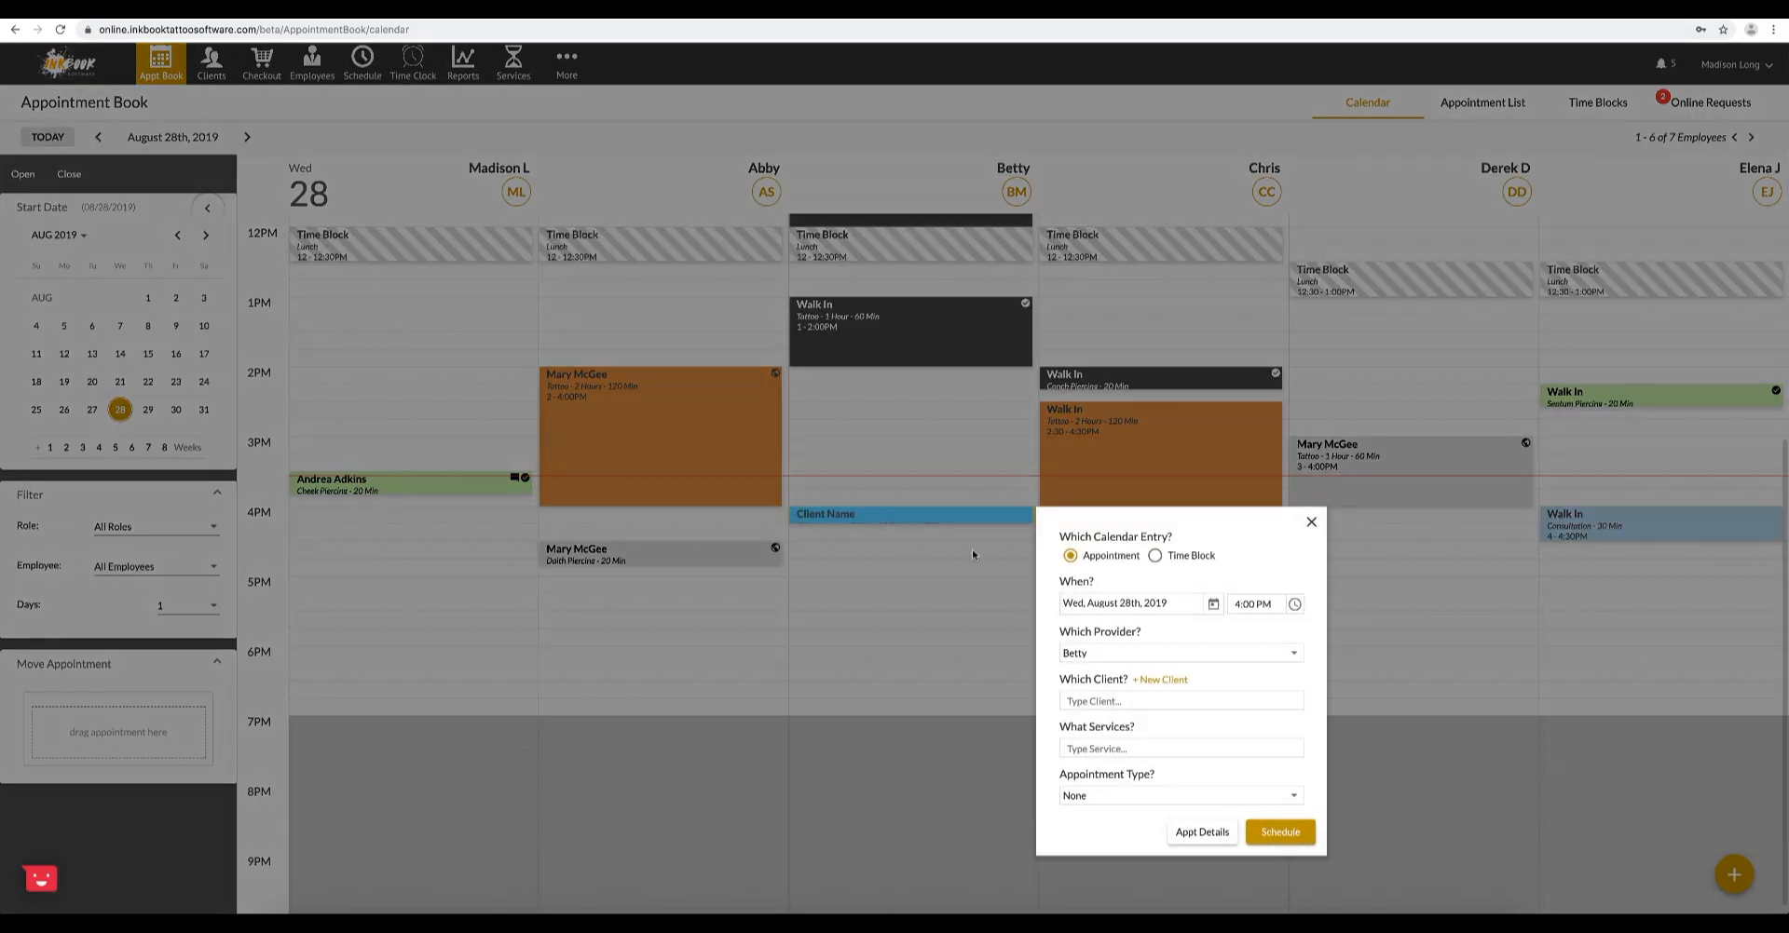
left_click(1178, 559)
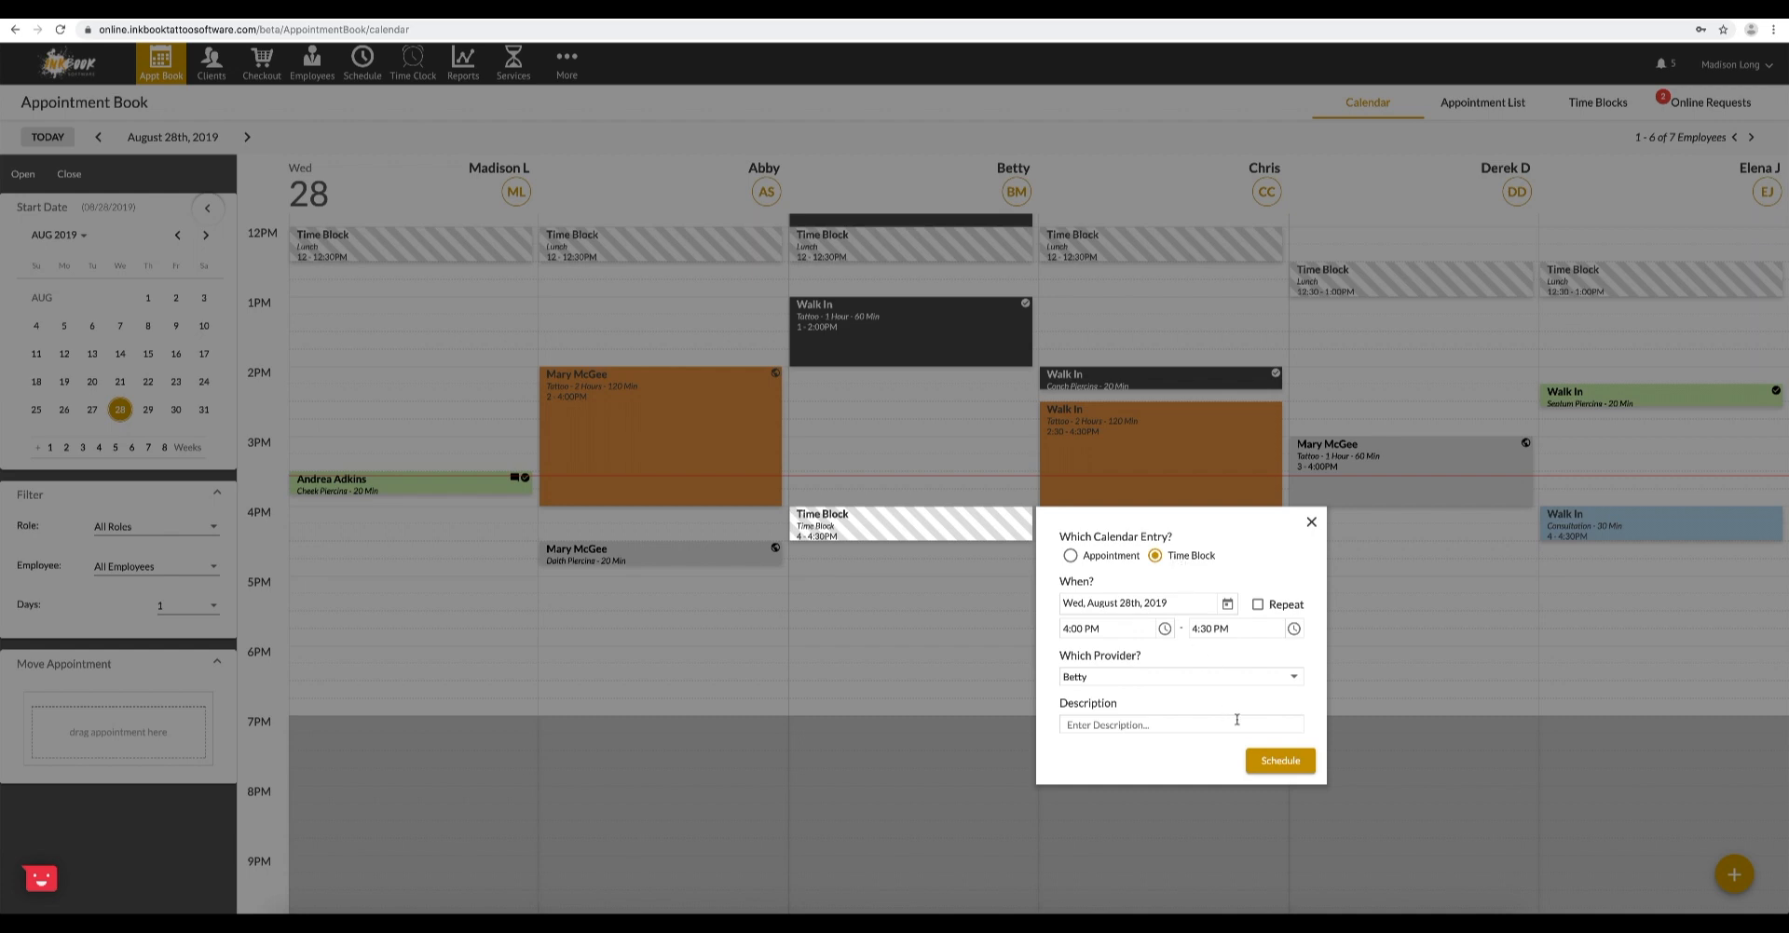
left_click(1268, 764)
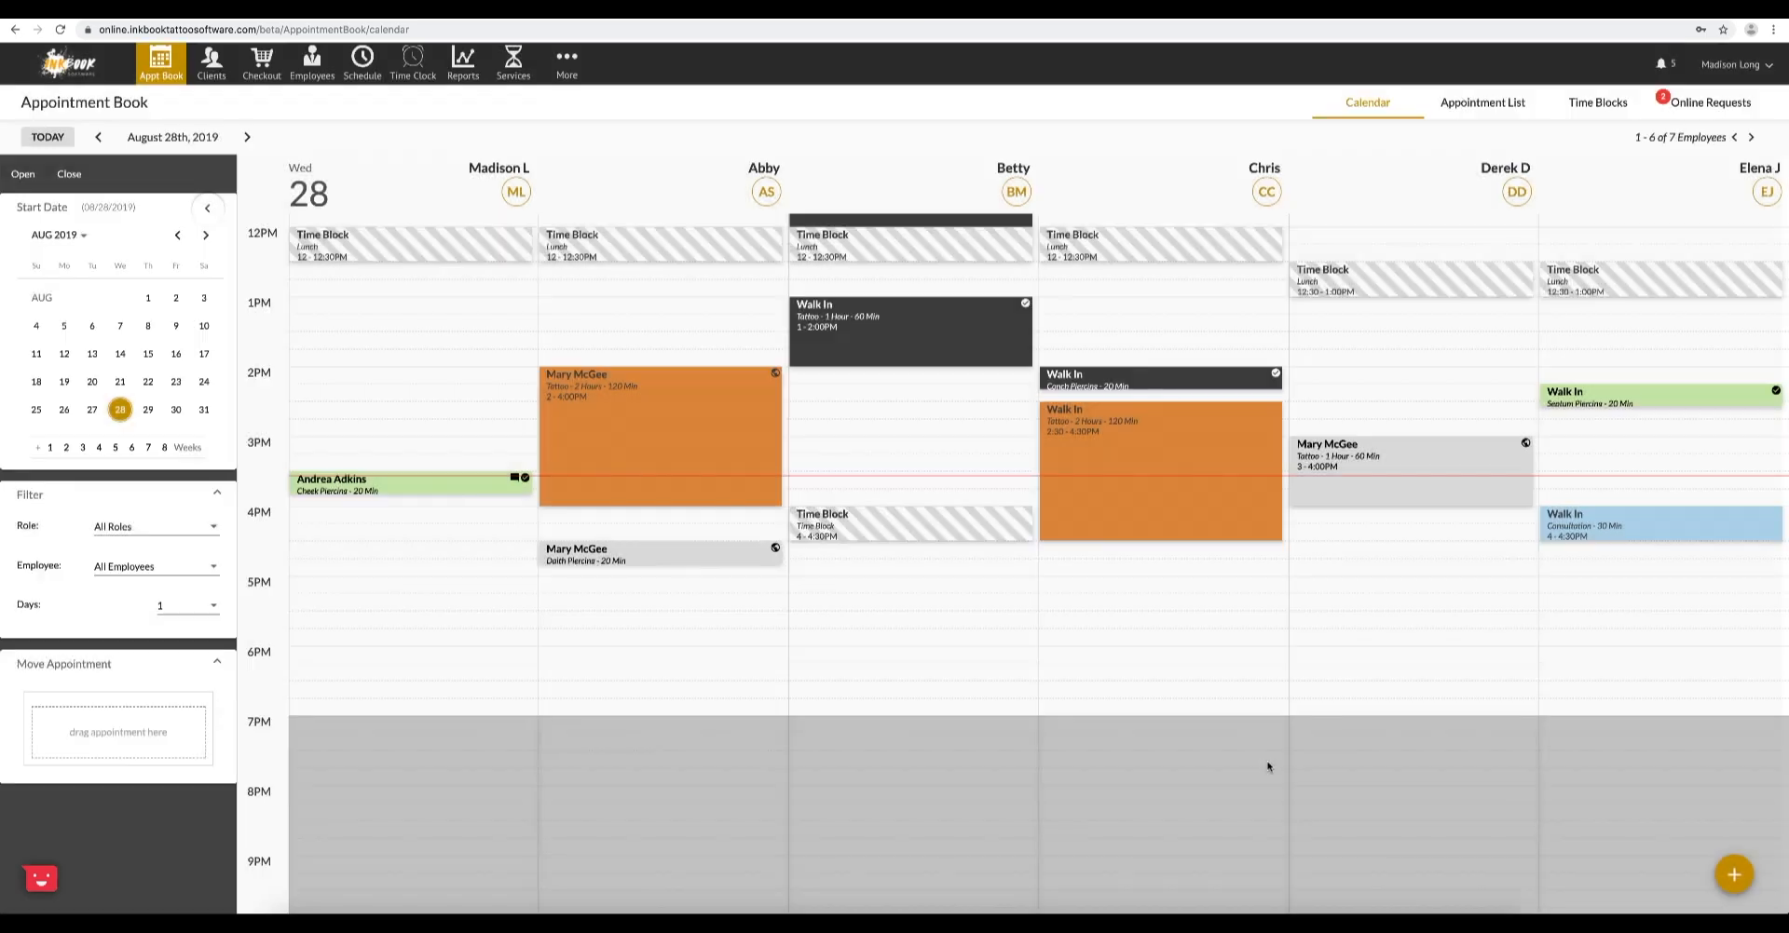
- List the online requests through August 30, view the pending 3:00 PM Tattoo - 1 Hour request in the calendar, and accept it
left_click(1712, 107)
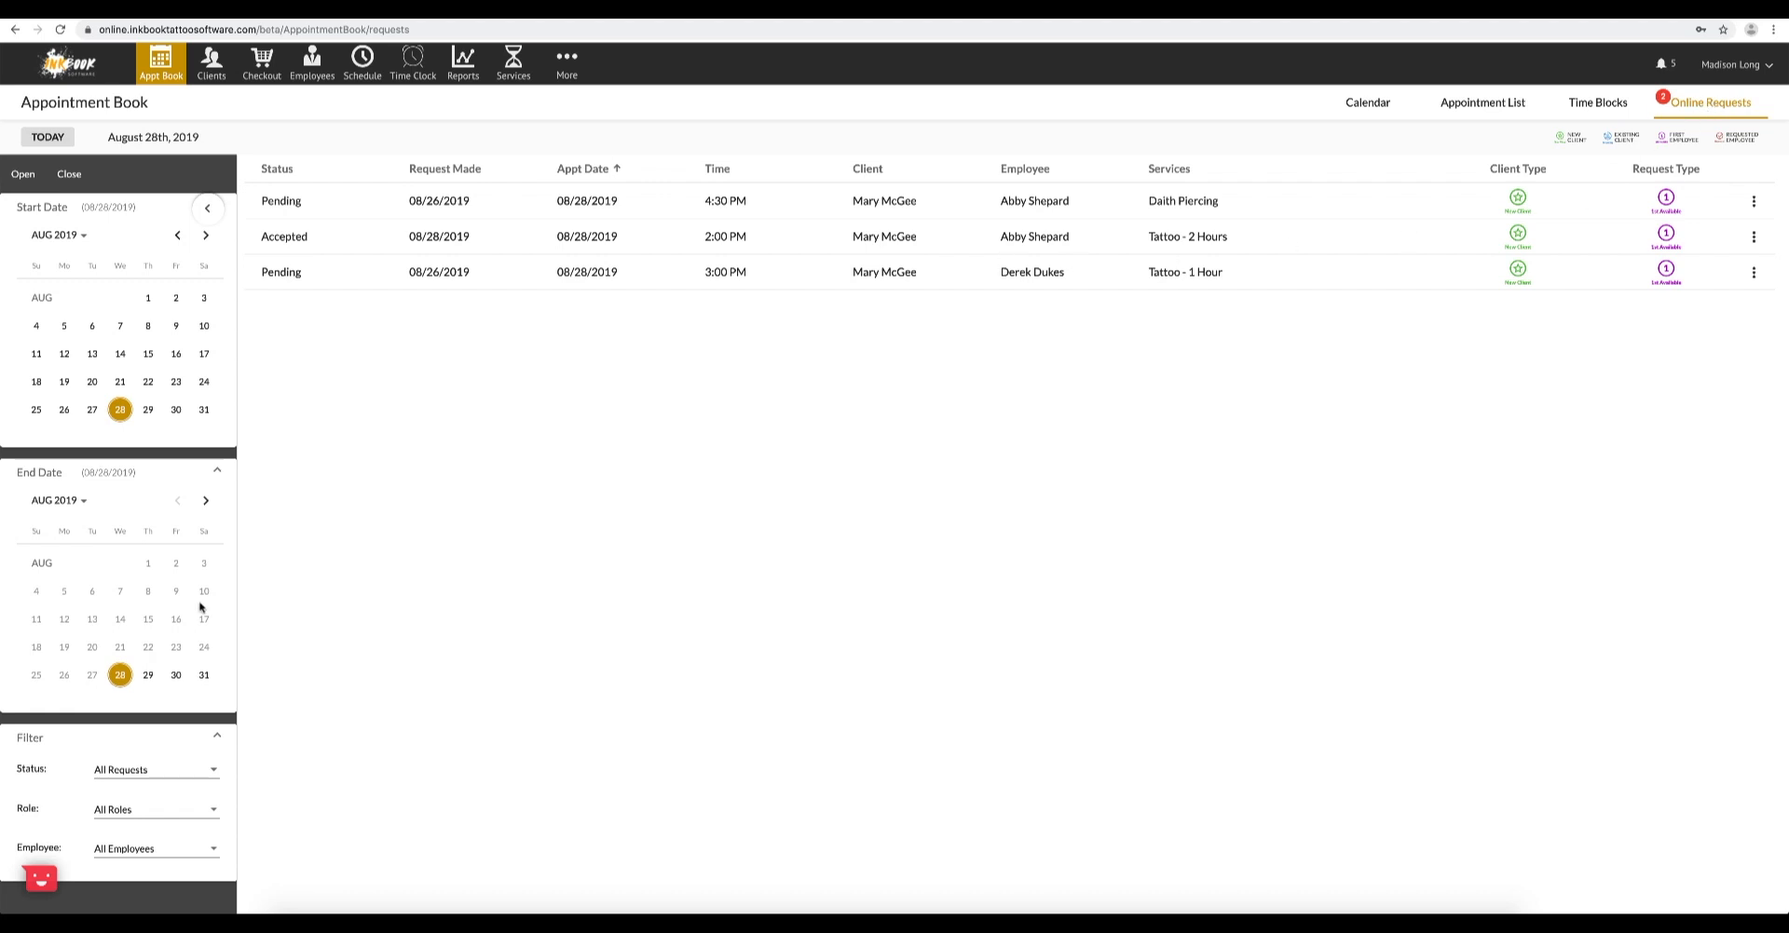
left_click(171, 676)
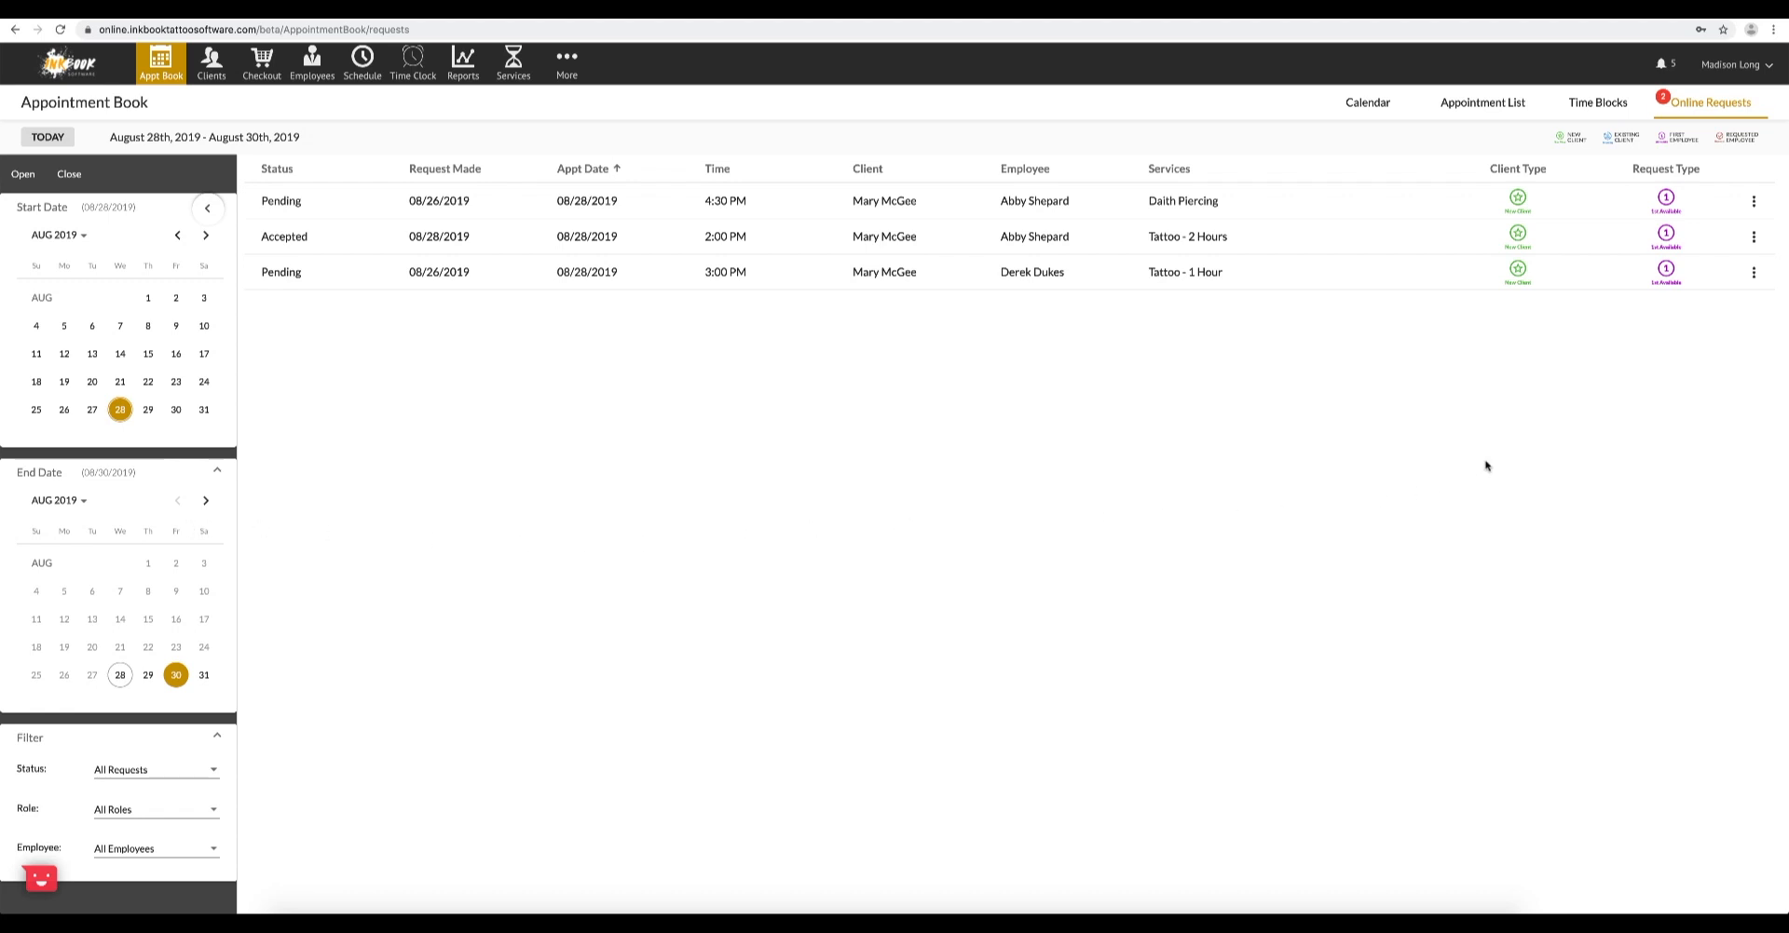
left_click(1754, 274)
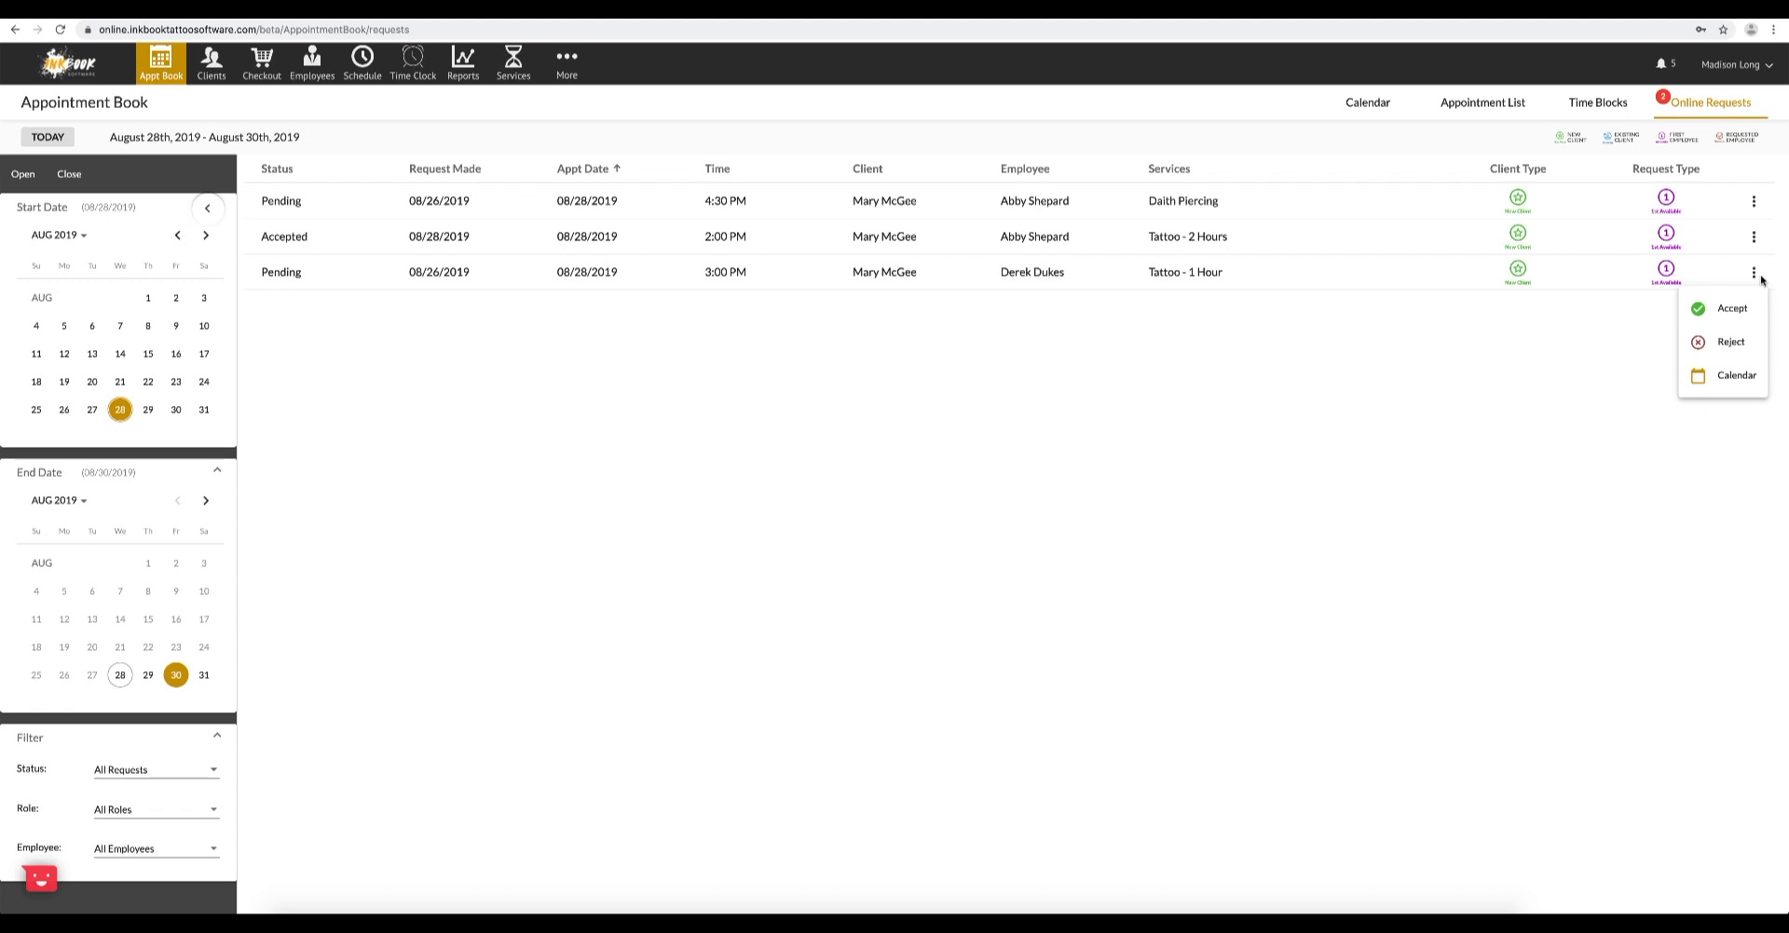
left_click(1744, 377)
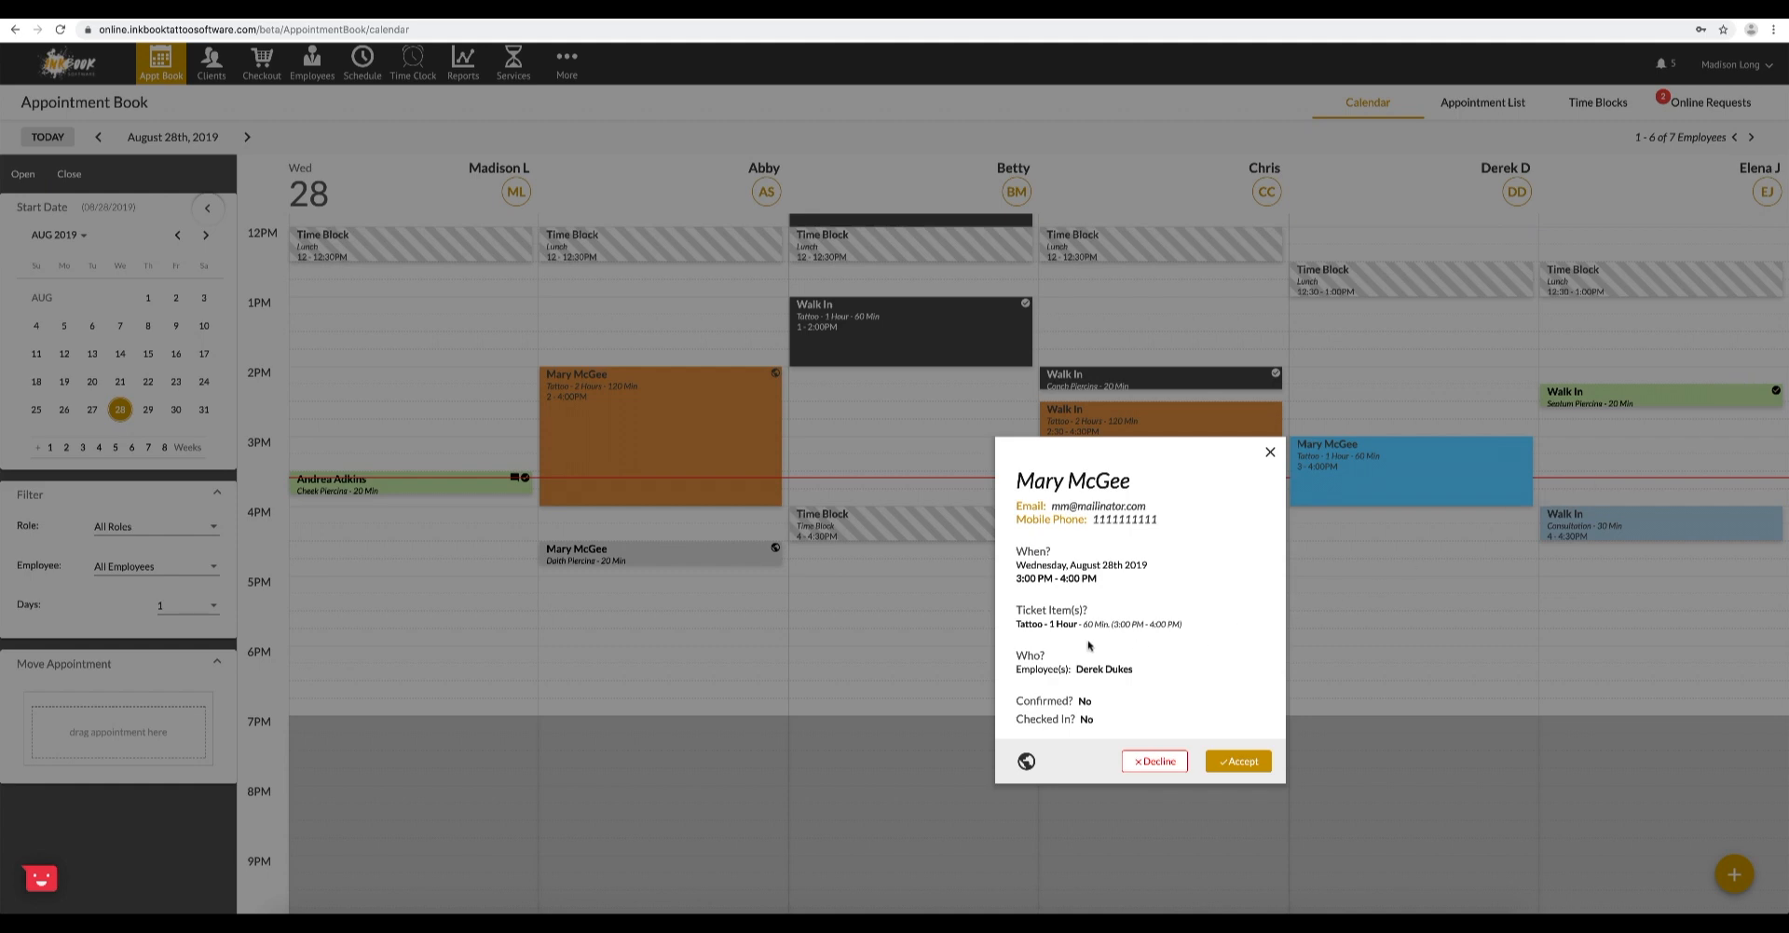
left_click(1242, 763)
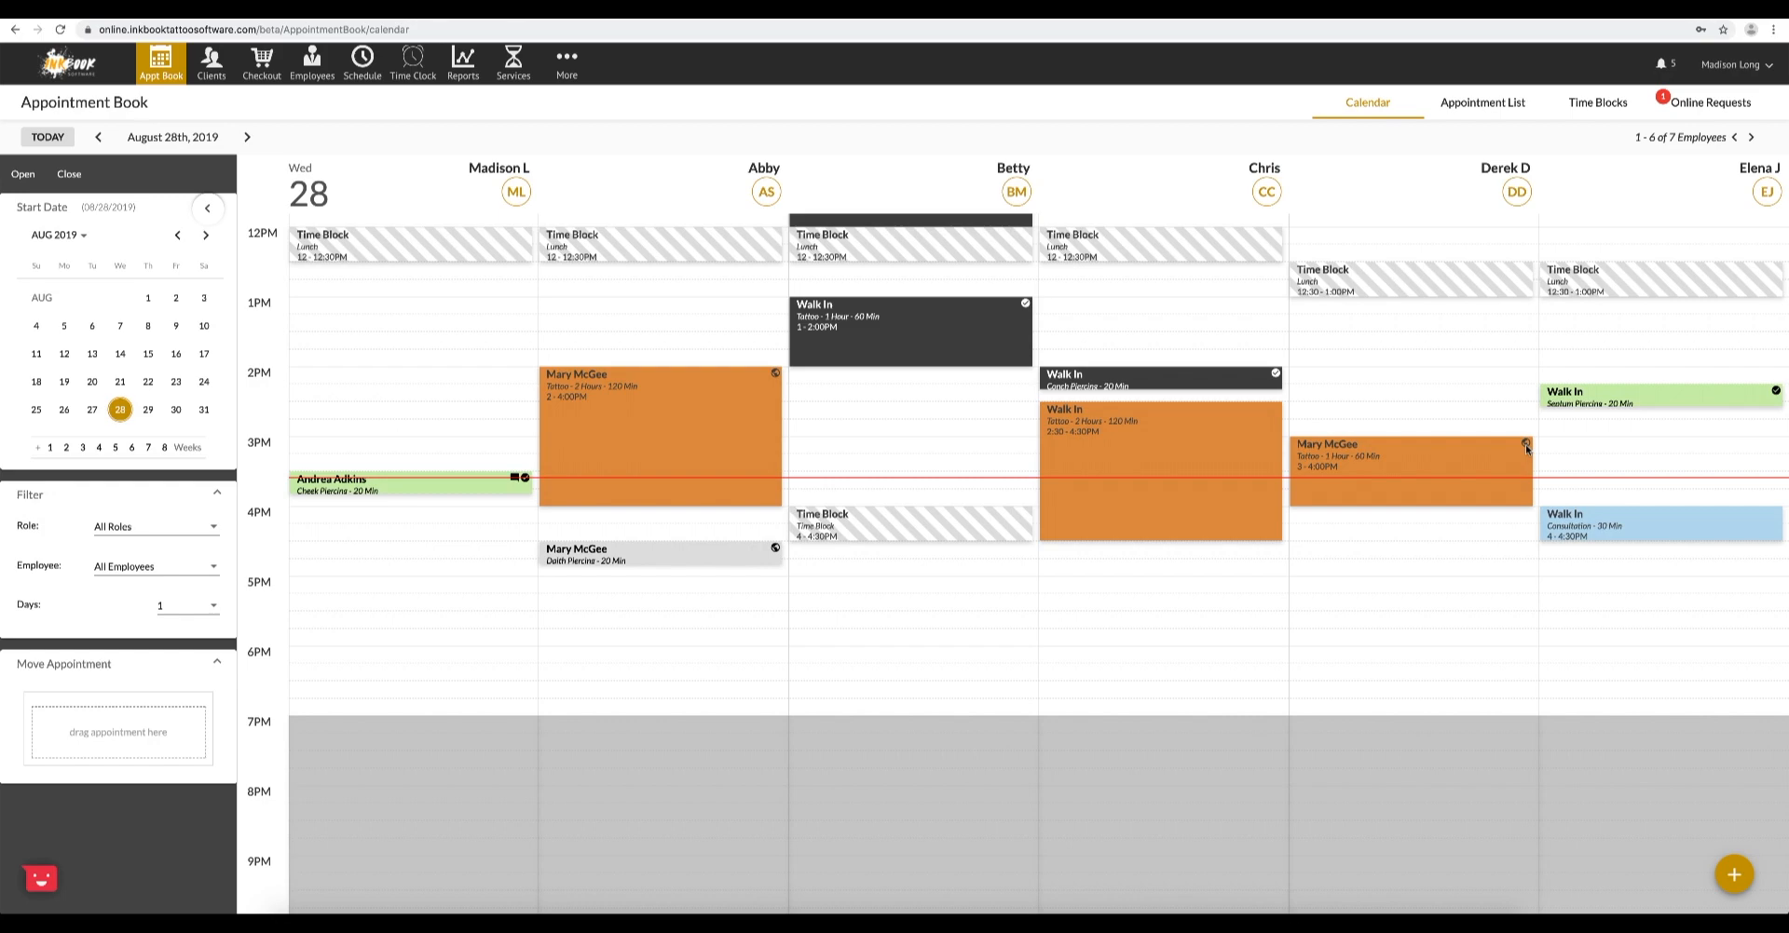
- Open the checkout ticket of the 3:30 PM Cheek Piercing appointment from the calendar, and reopen it from the checkout list of today's clients
left_click(452, 487)
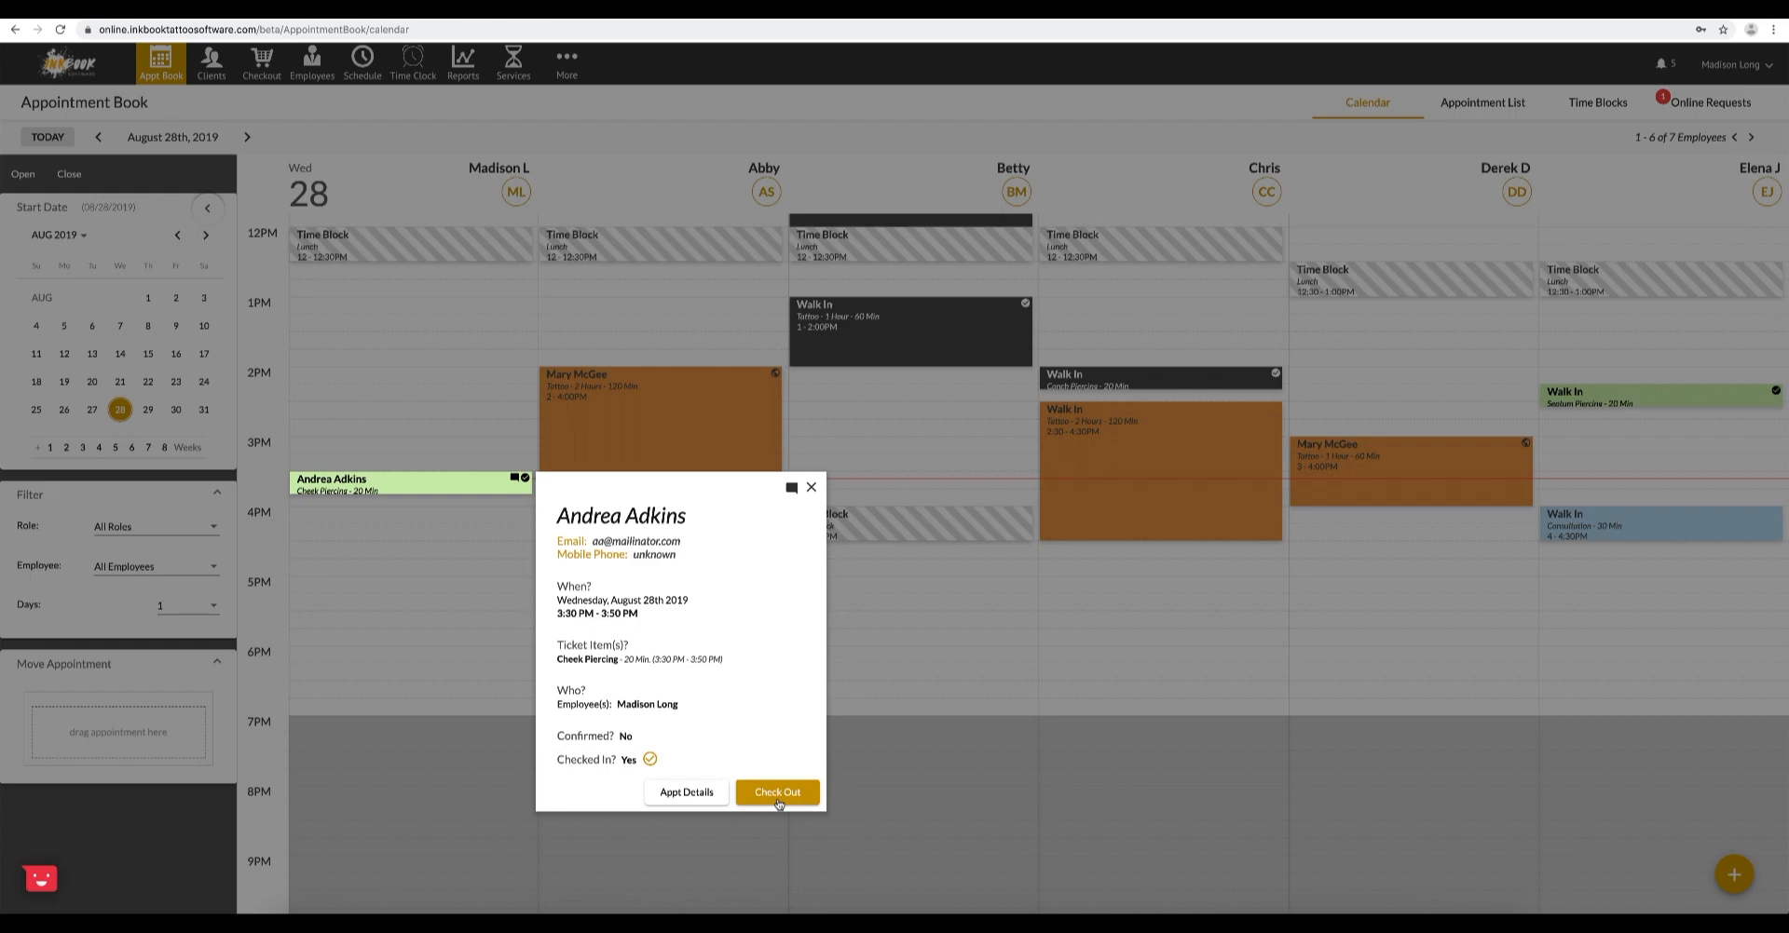
left_click(777, 793)
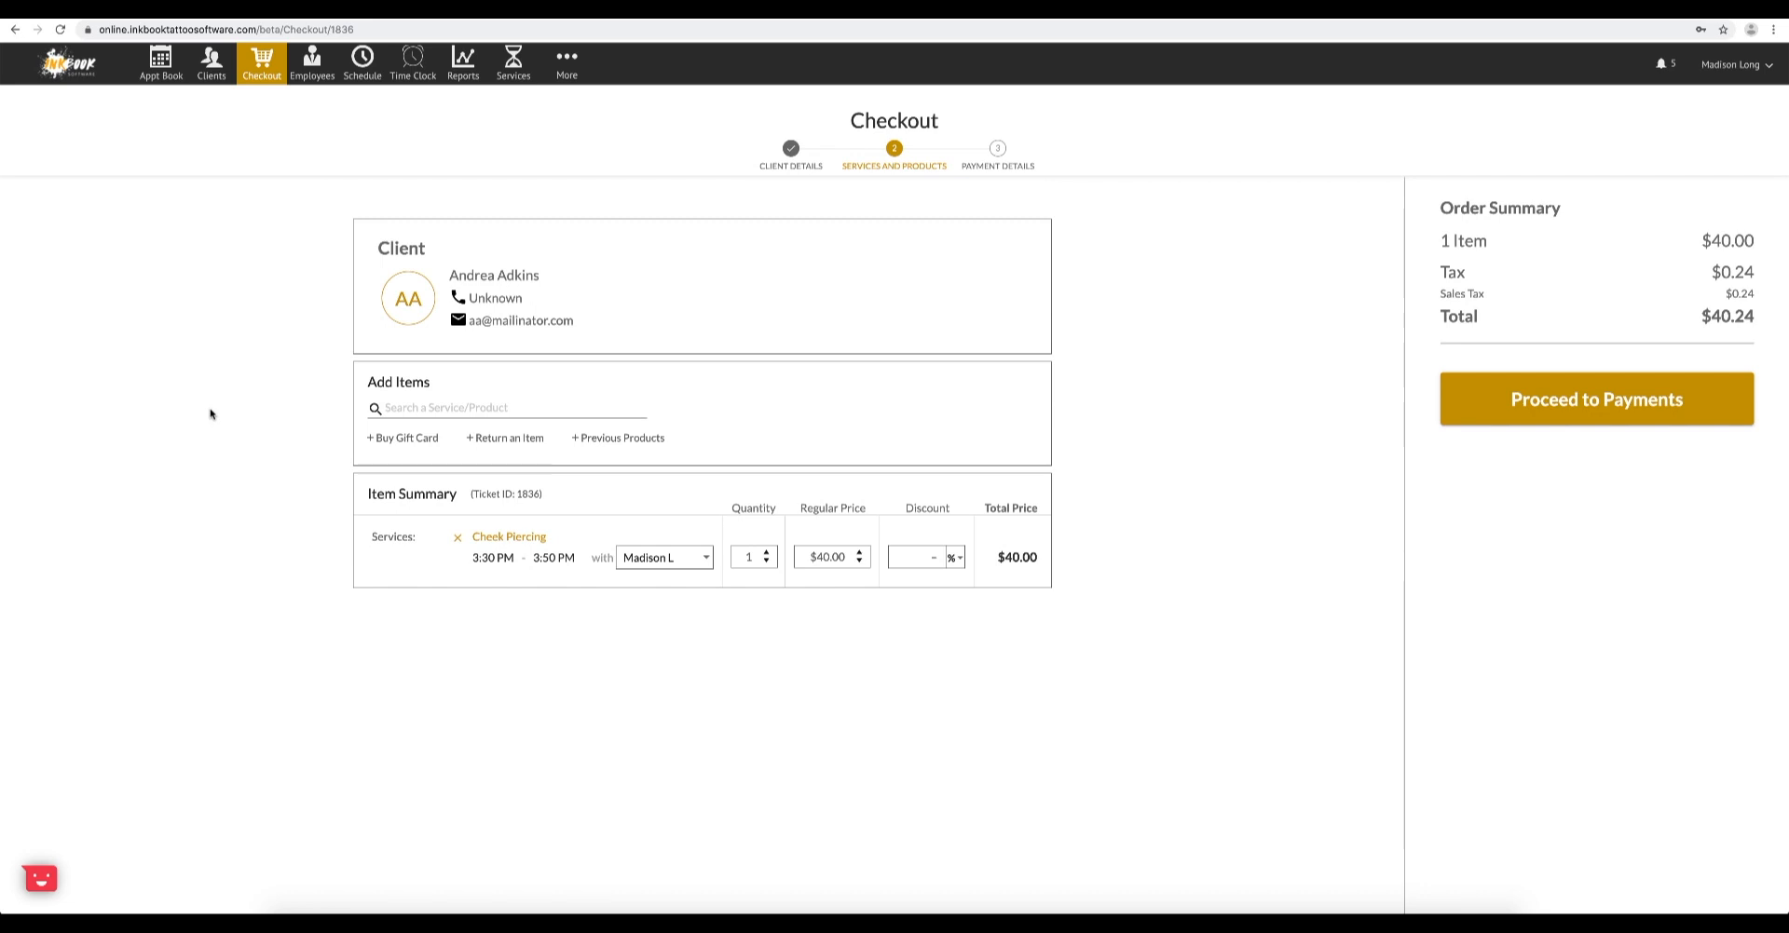
left_click(269, 74)
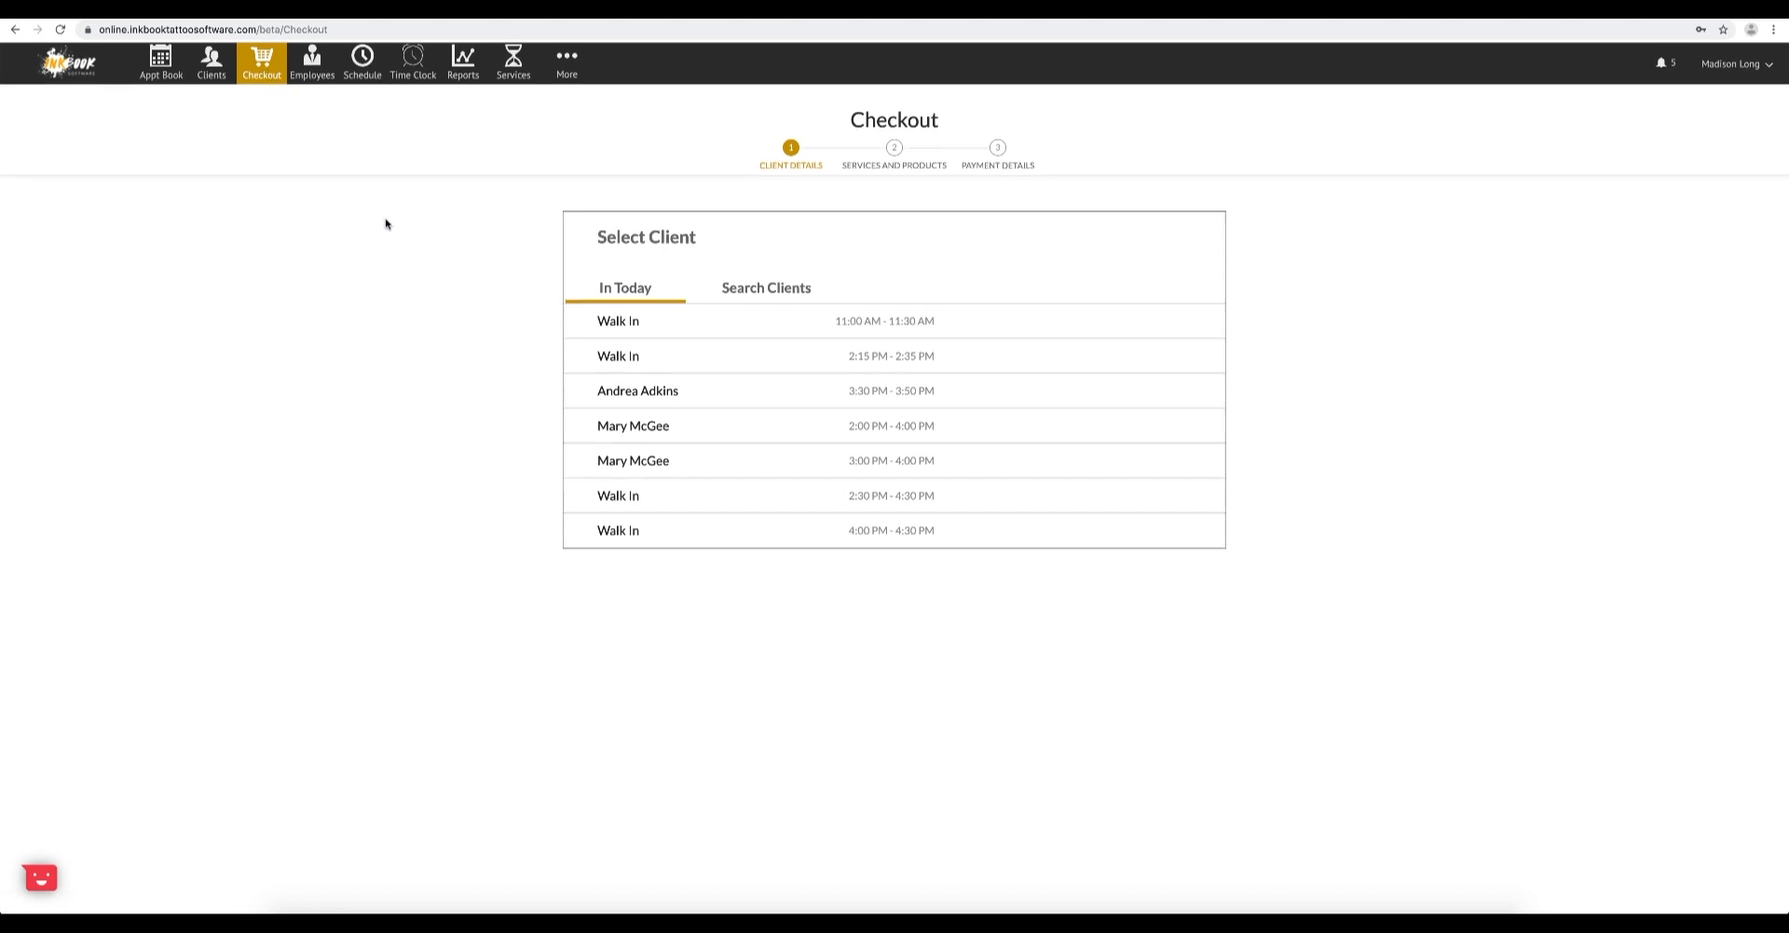
left_click(745, 297)
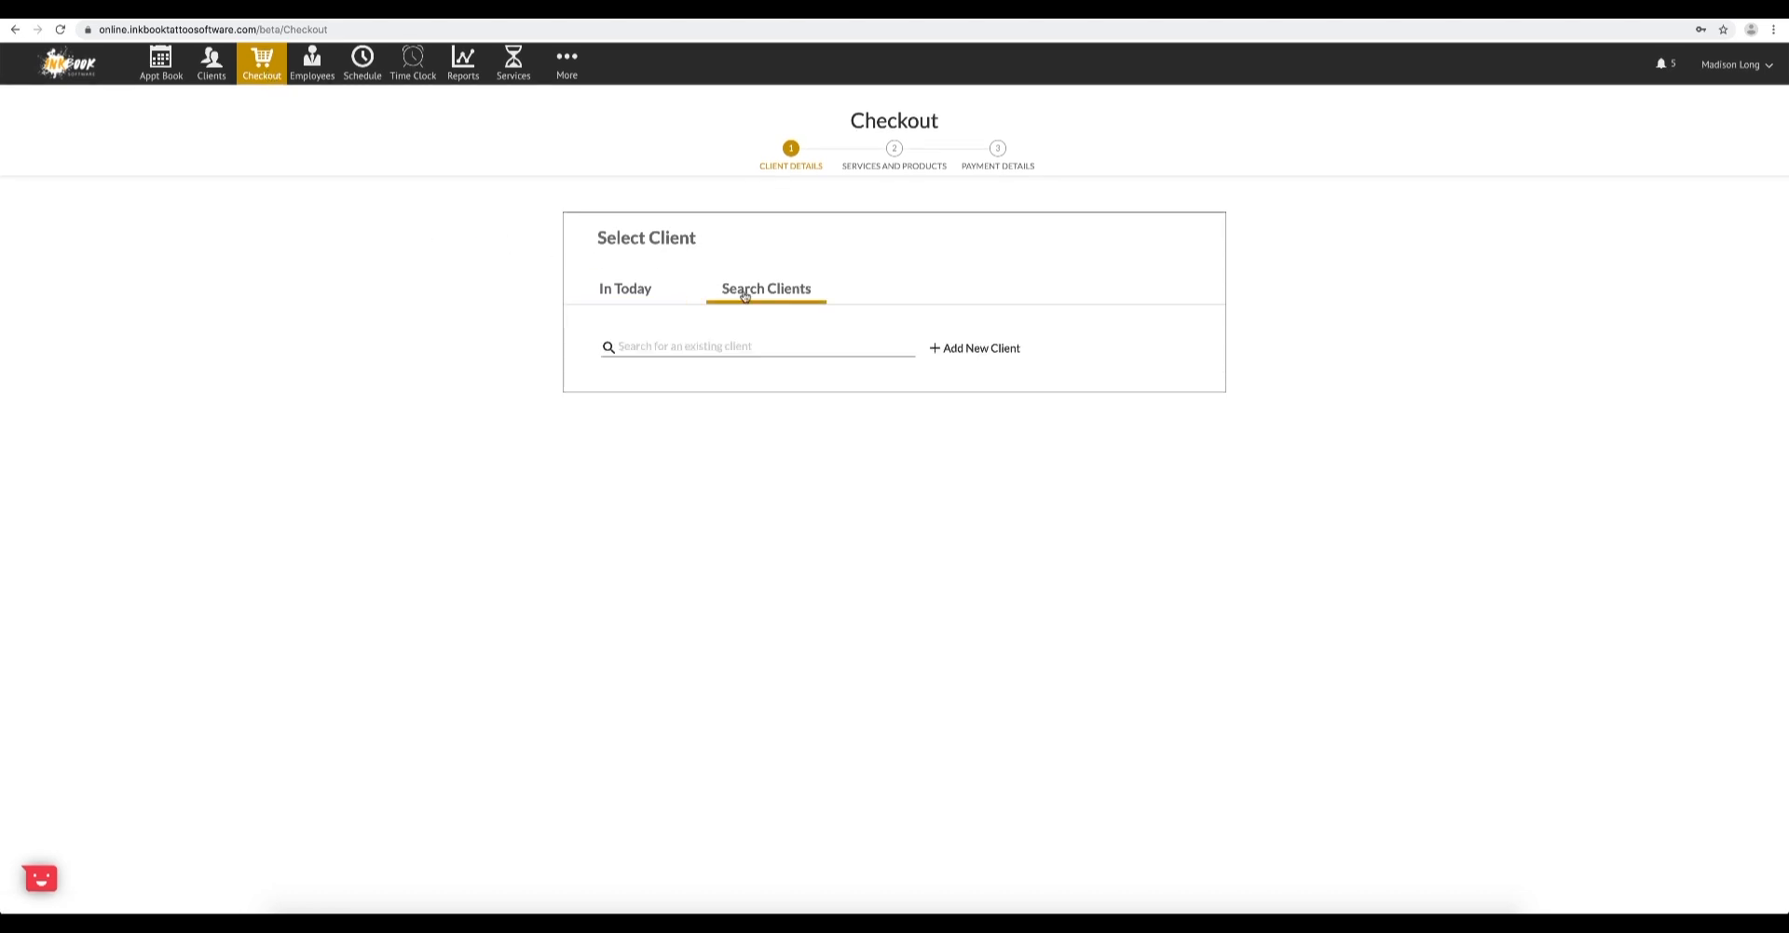
left_click(655, 298)
left_click(653, 393)
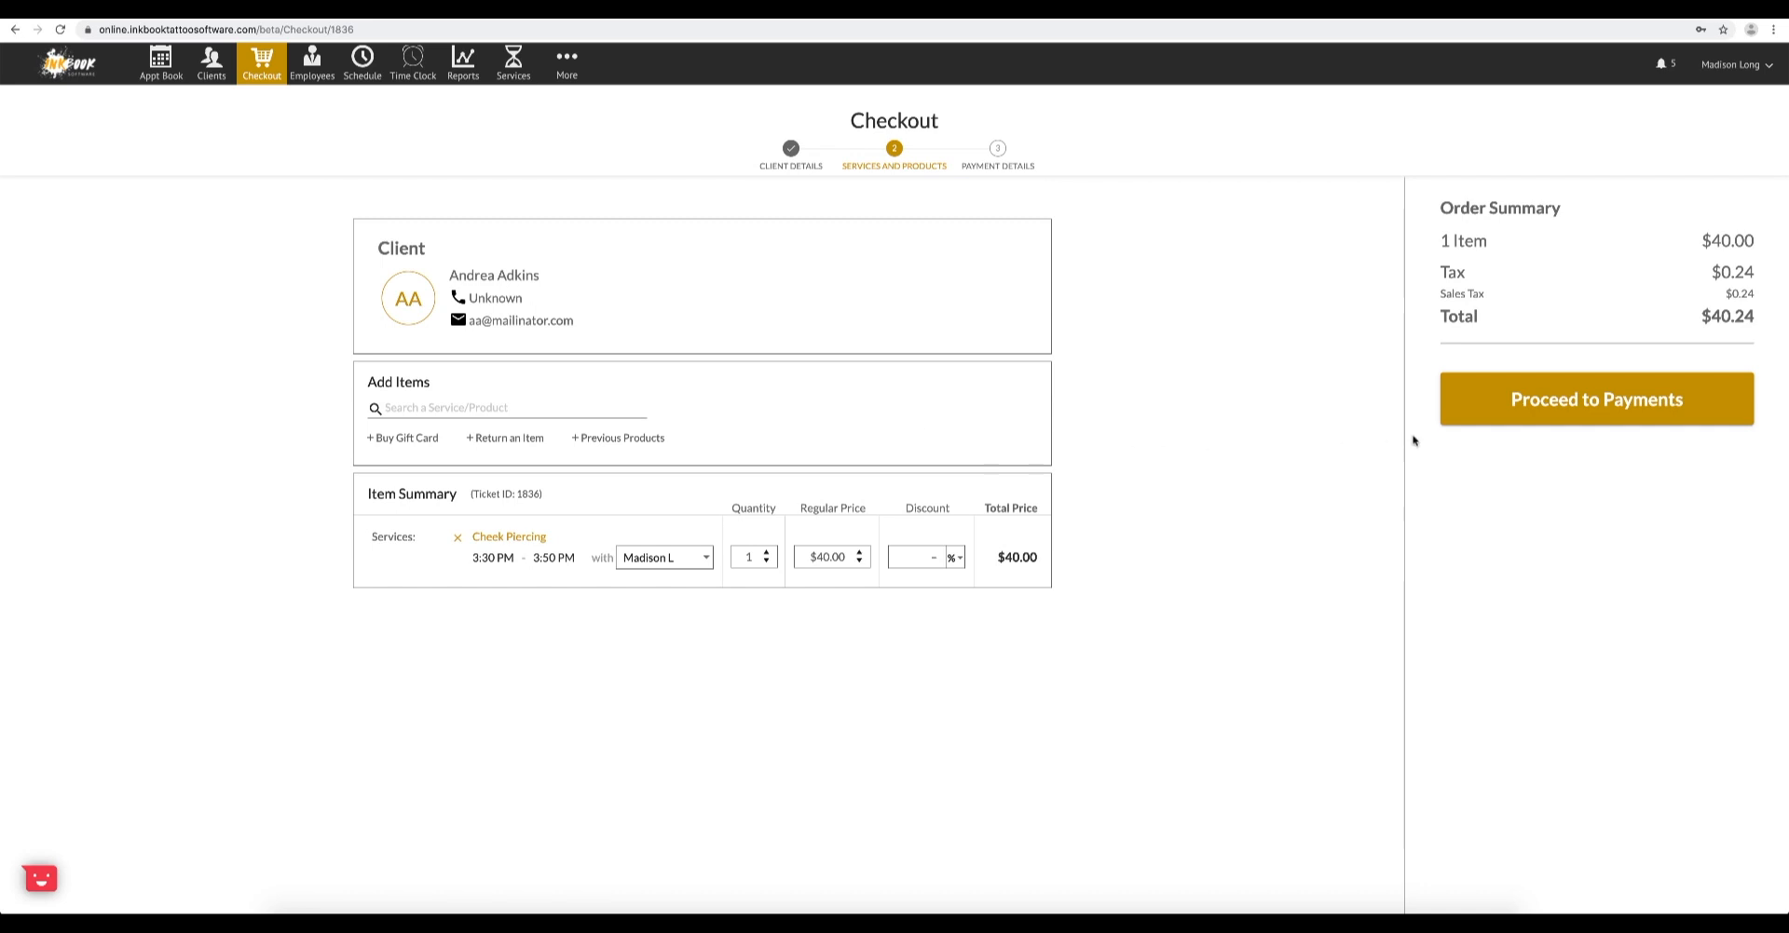
- Pay the Cheek Piercing ticket with $50 cash, applying the remainder to the tip, and close the ticket without a receipt
left_click(1538, 422)
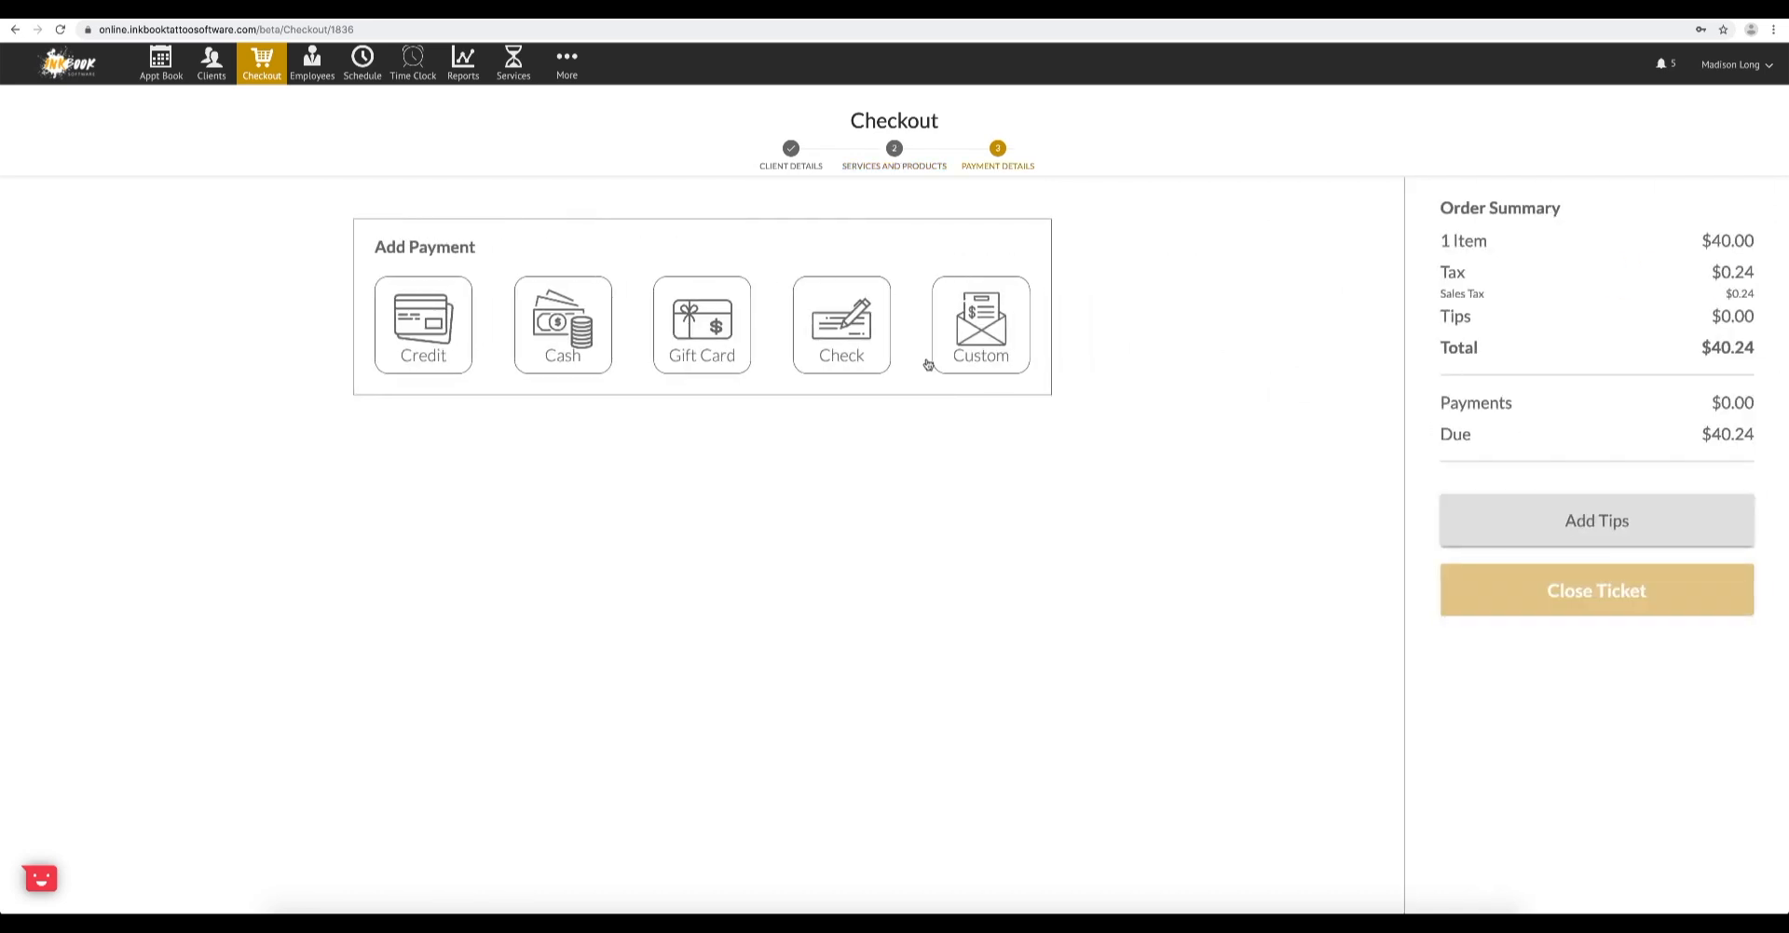
left_click(582, 339)
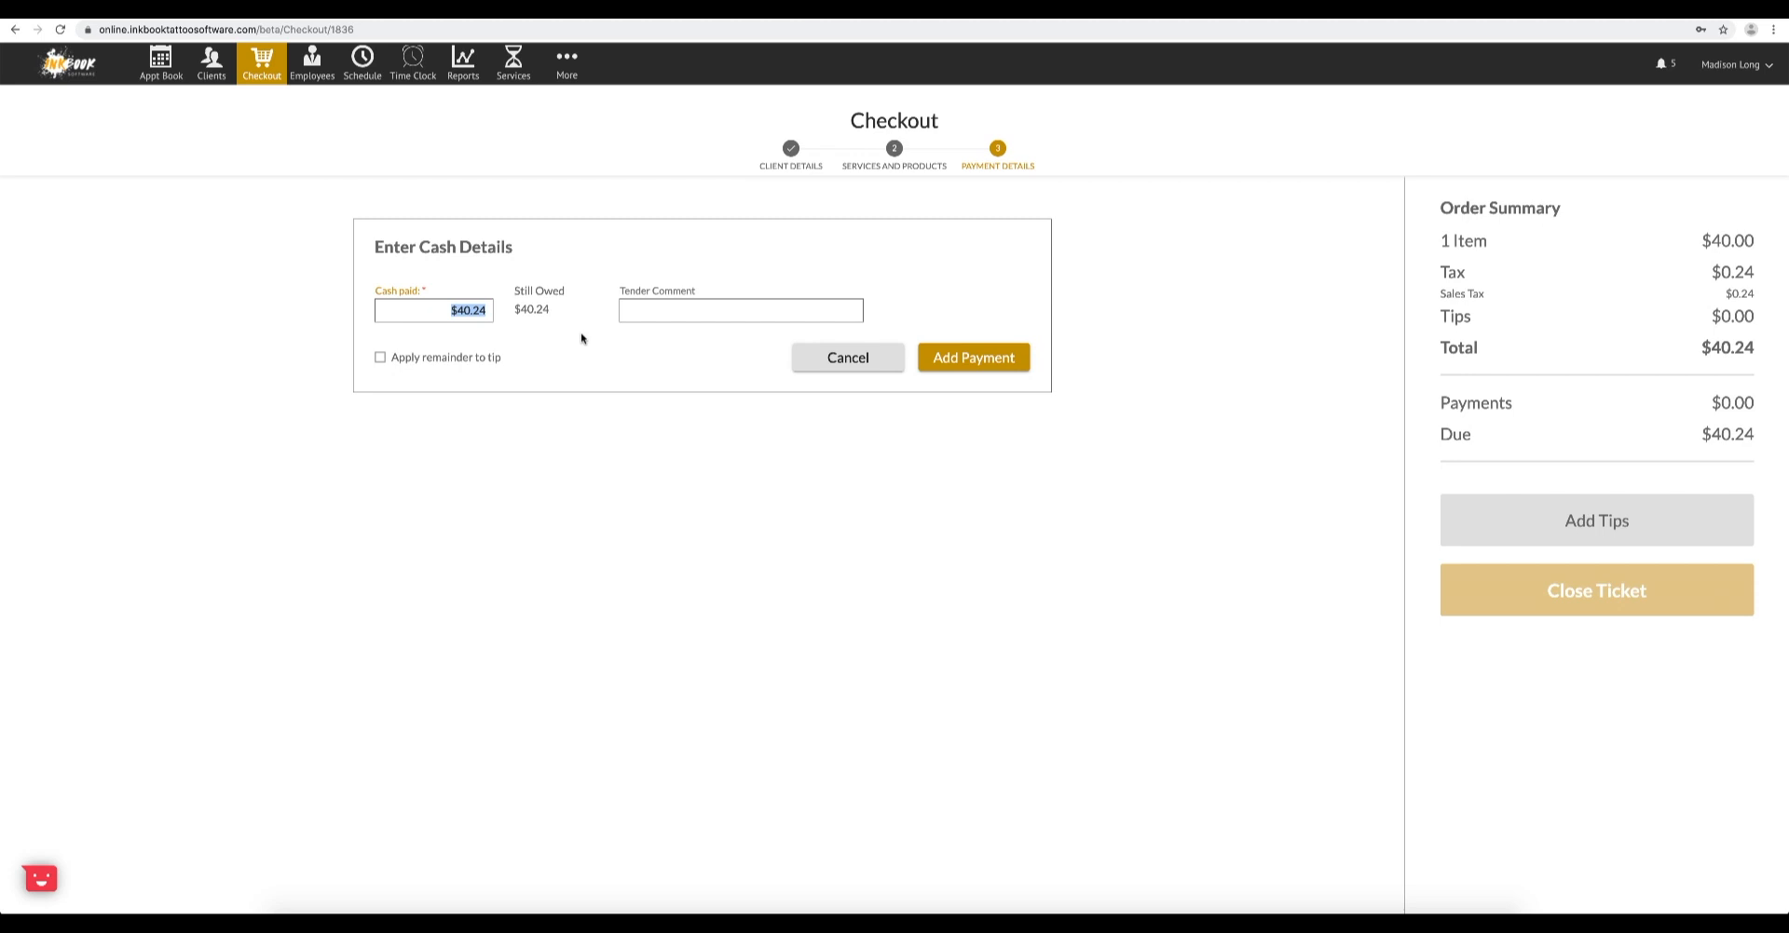
type("50")
left_click(491, 357)
left_click(944, 370)
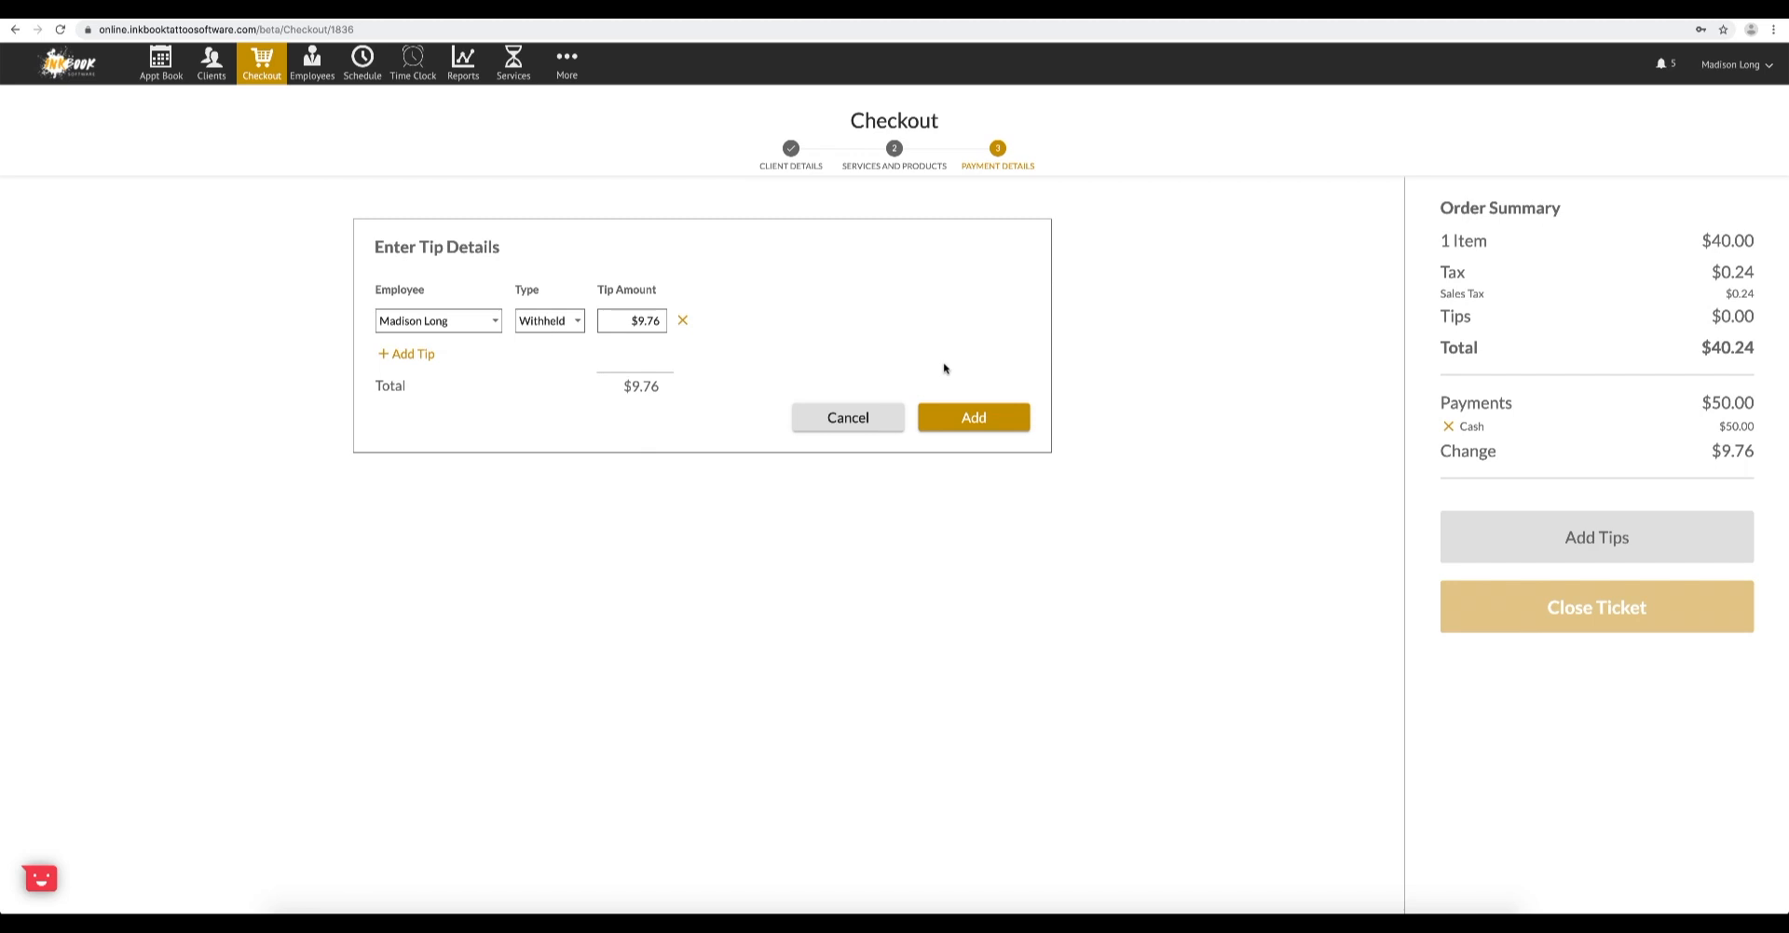
left_click(962, 421)
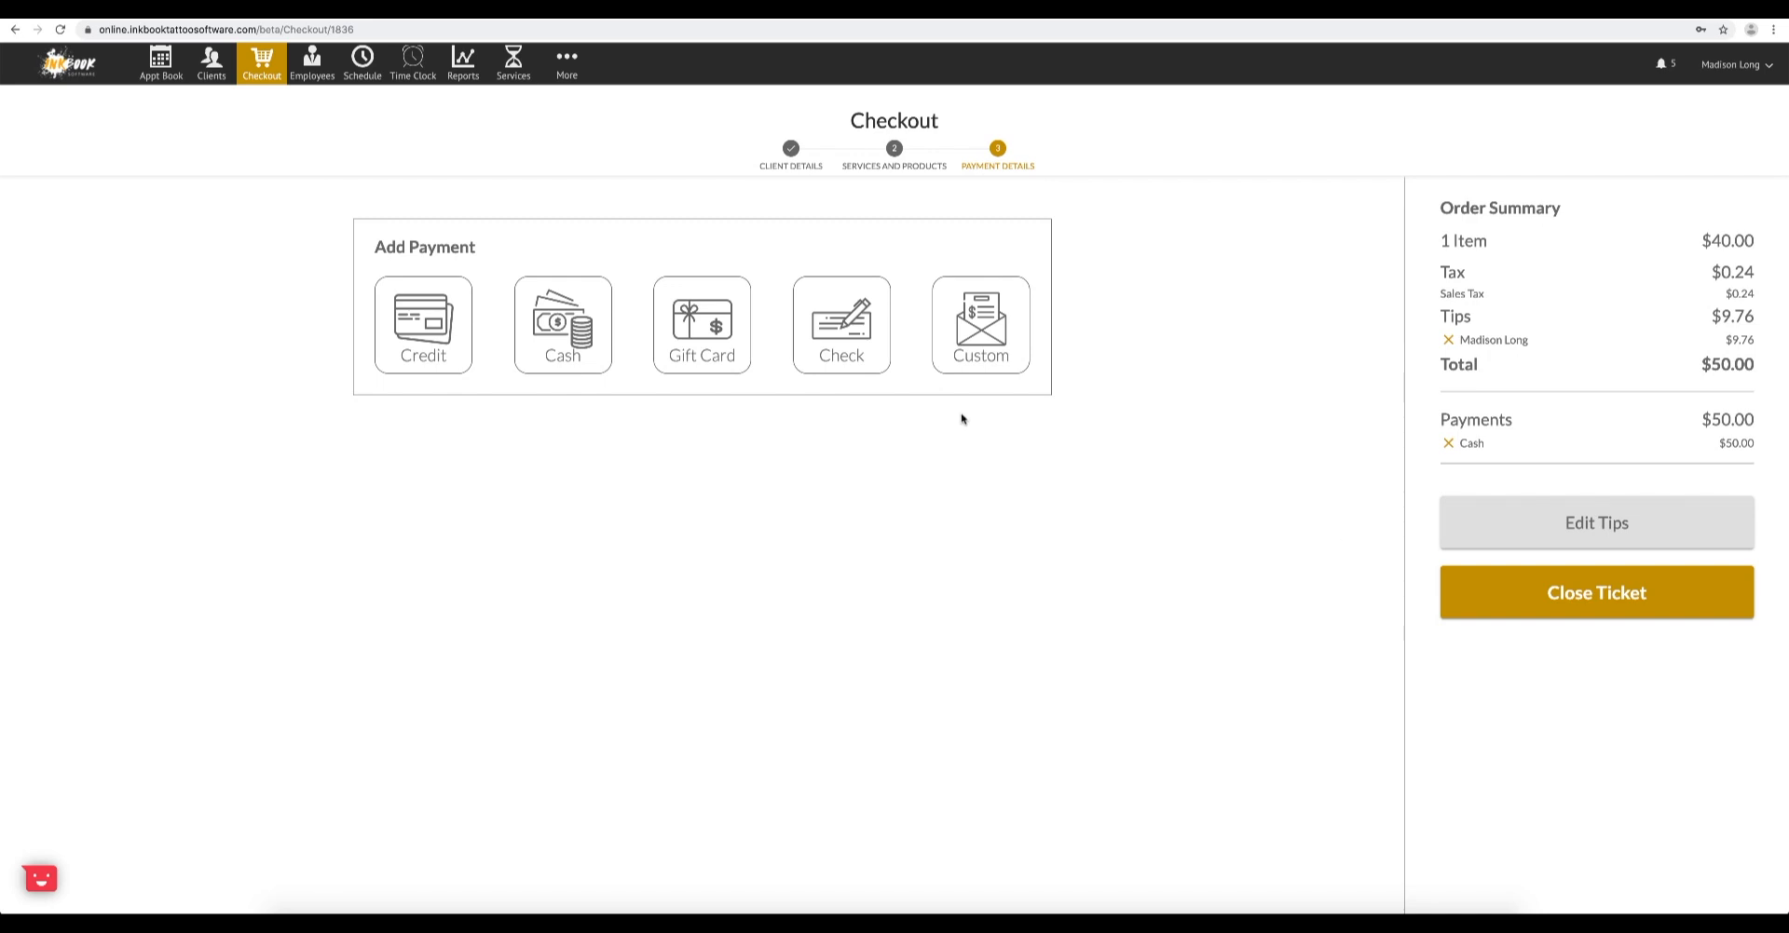
left_click(1515, 608)
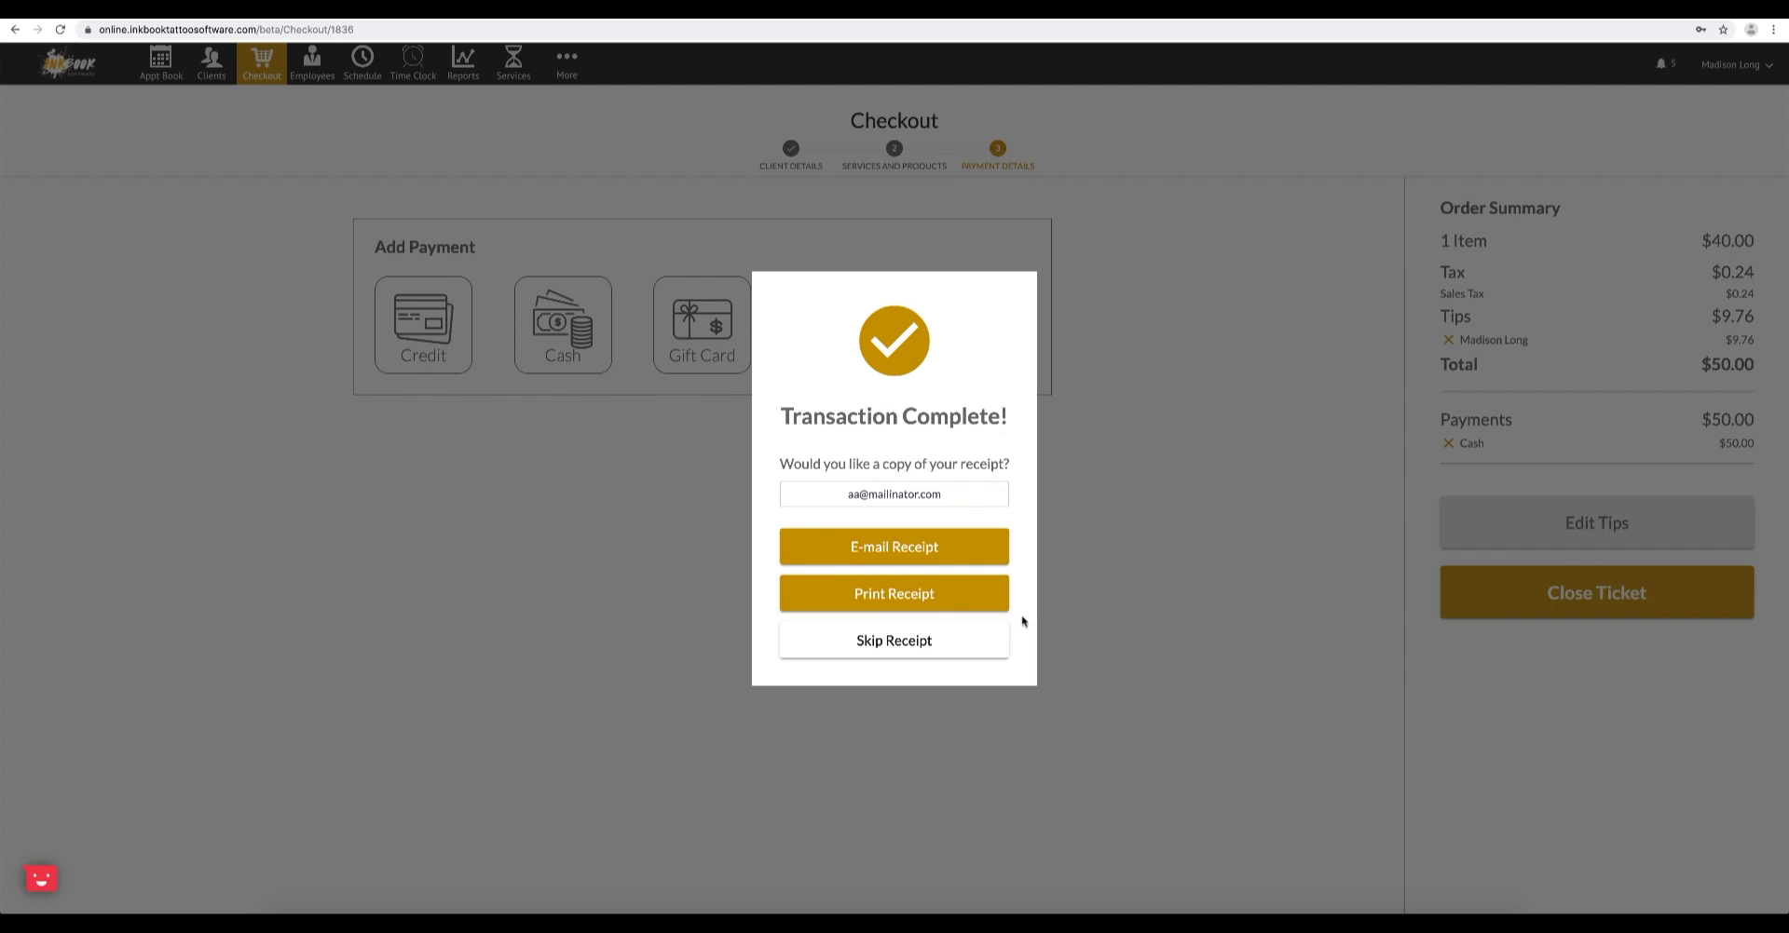
left_click(962, 636)
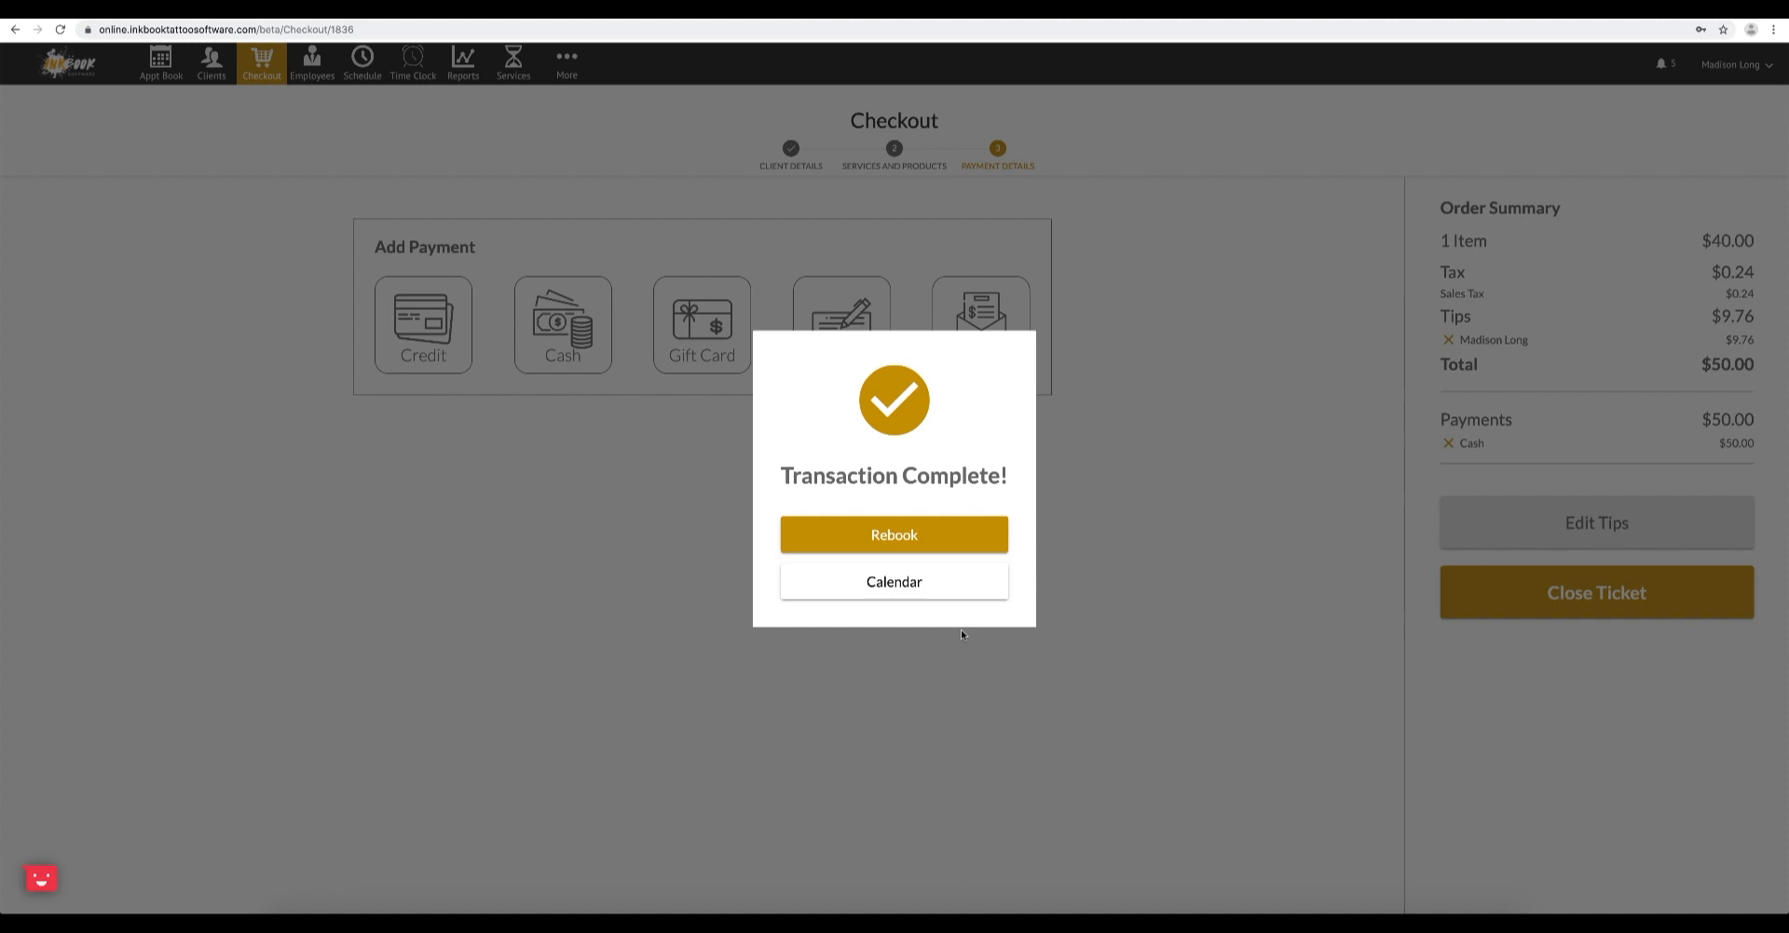
- Rebook the client's Cheek Piercing 8 weeks ahead, on October 23, 2019 at 3:30 PM with the same provider
left_click(945, 545)
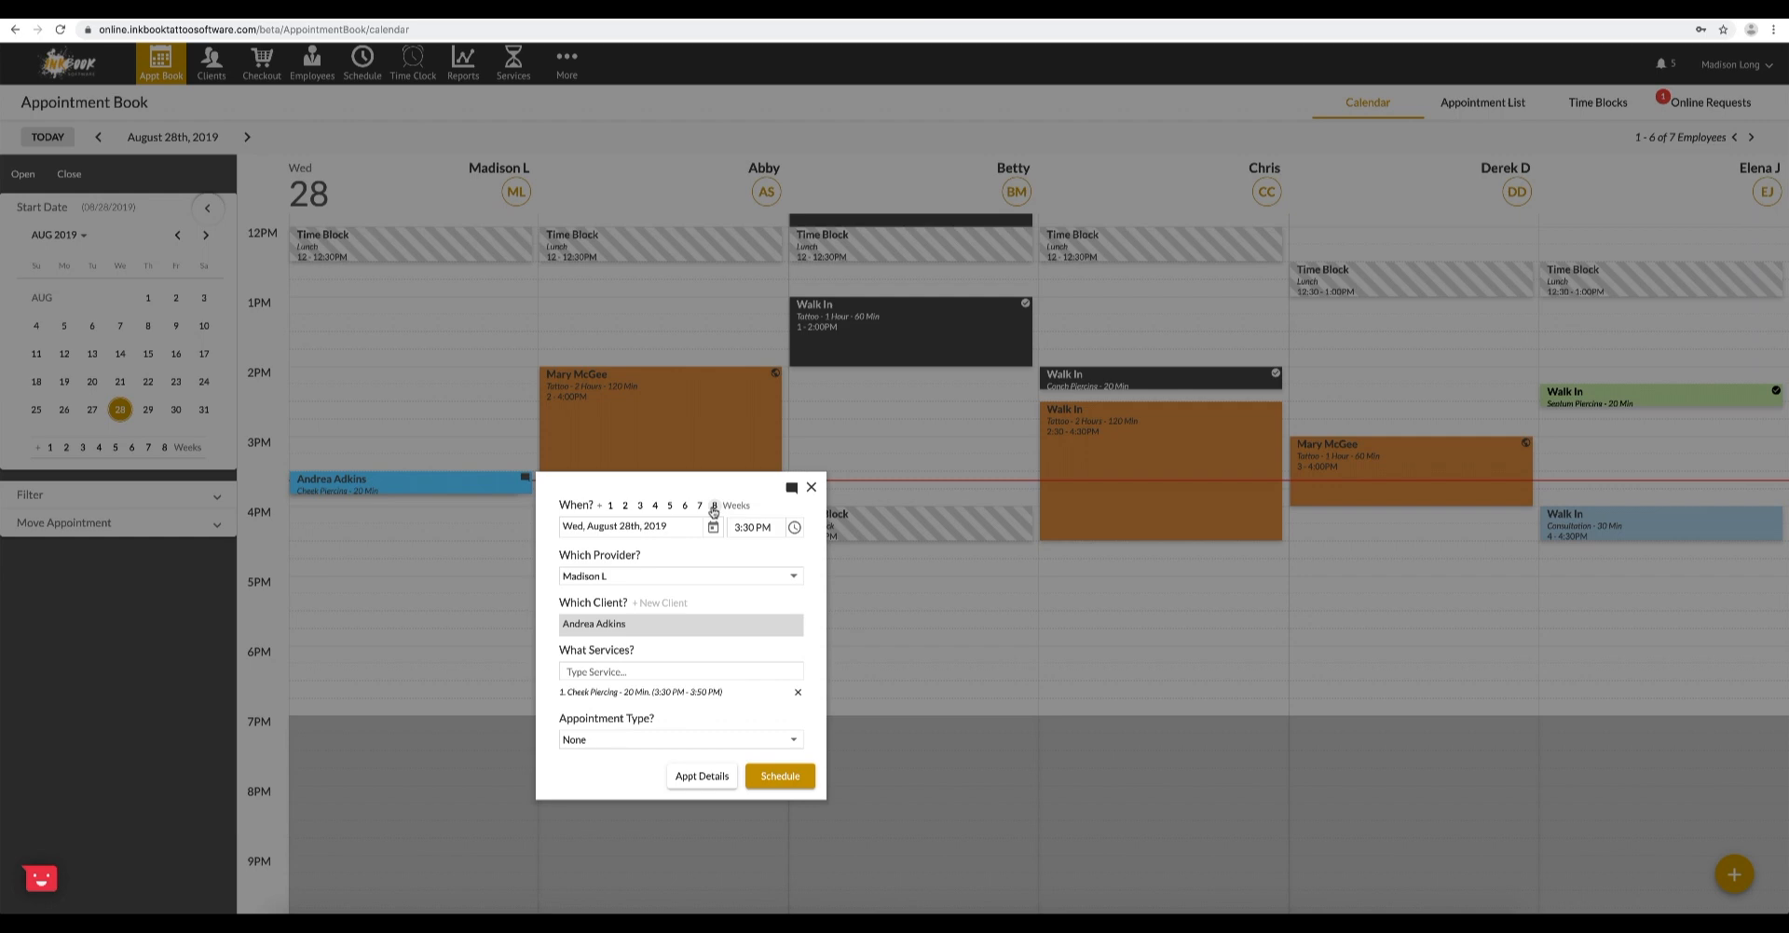
left_click(714, 508)
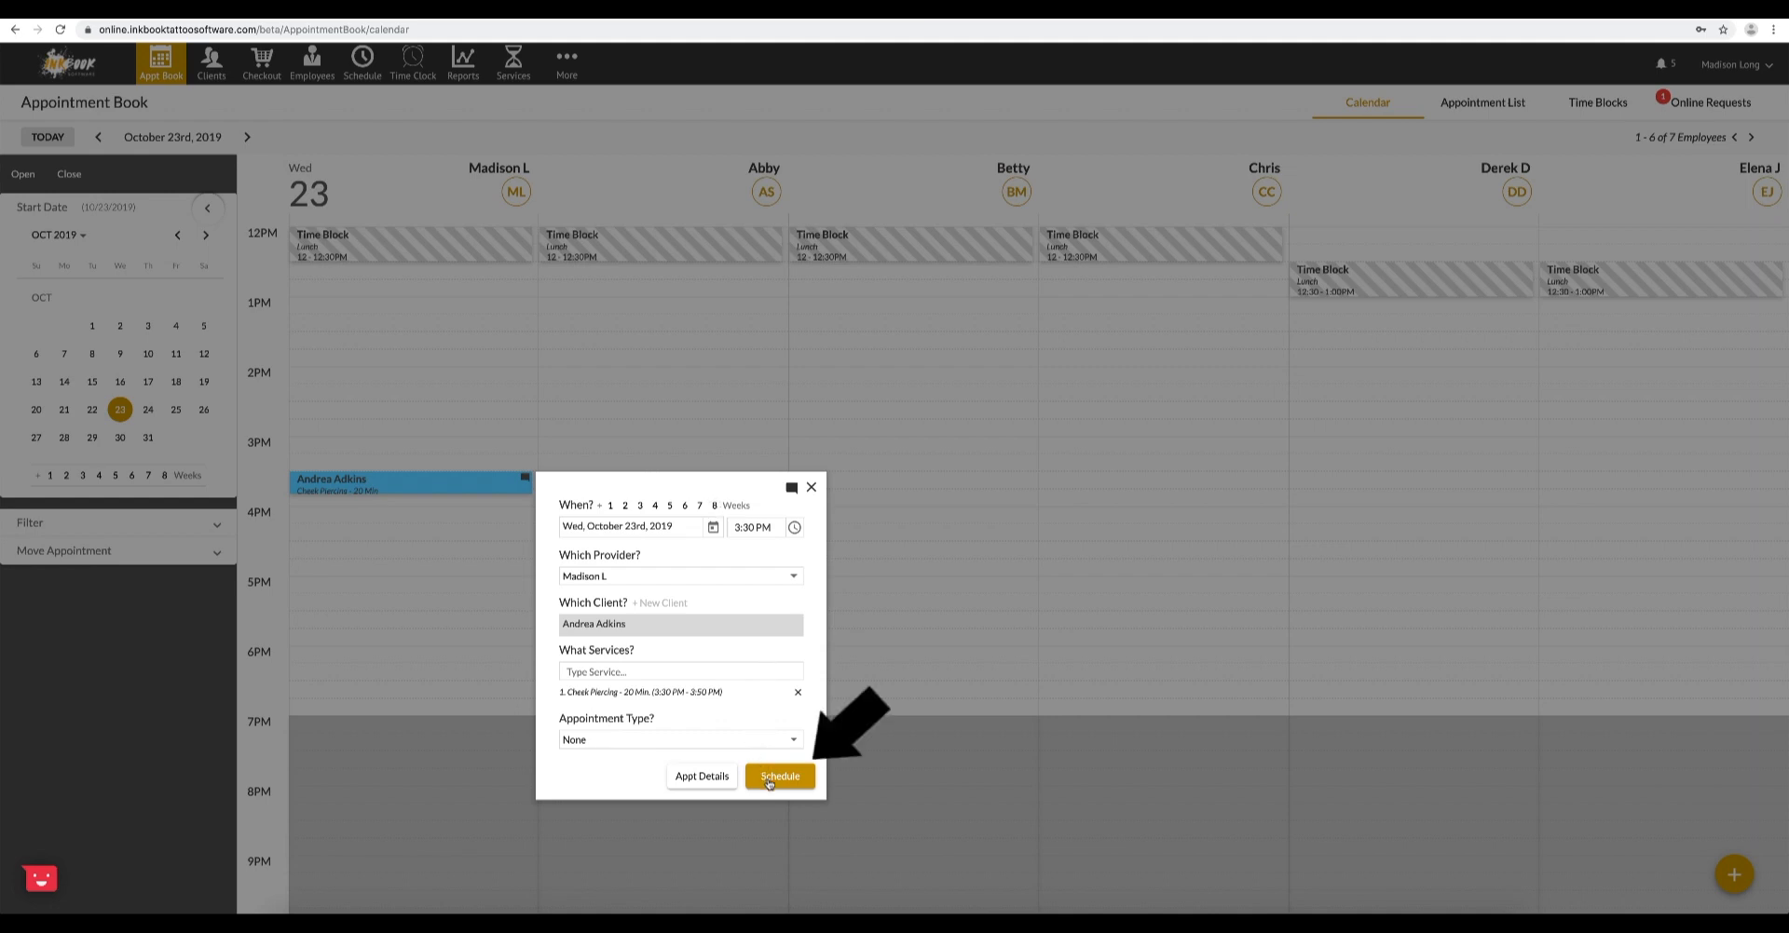
left_click(770, 781)
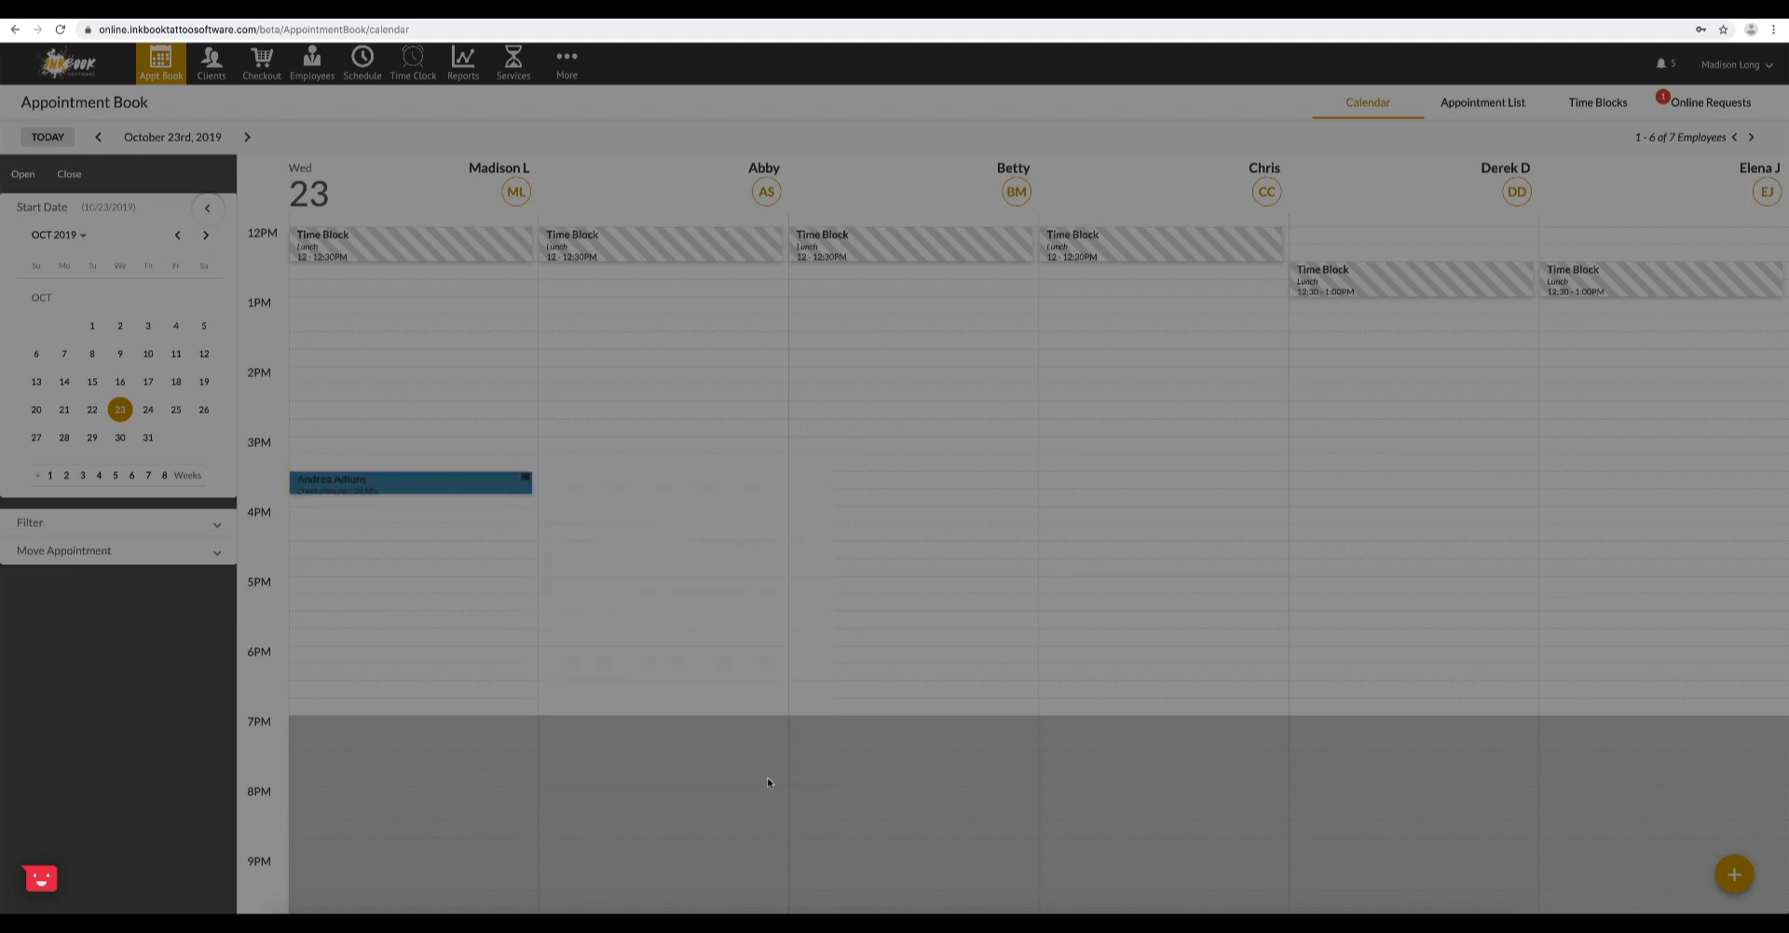